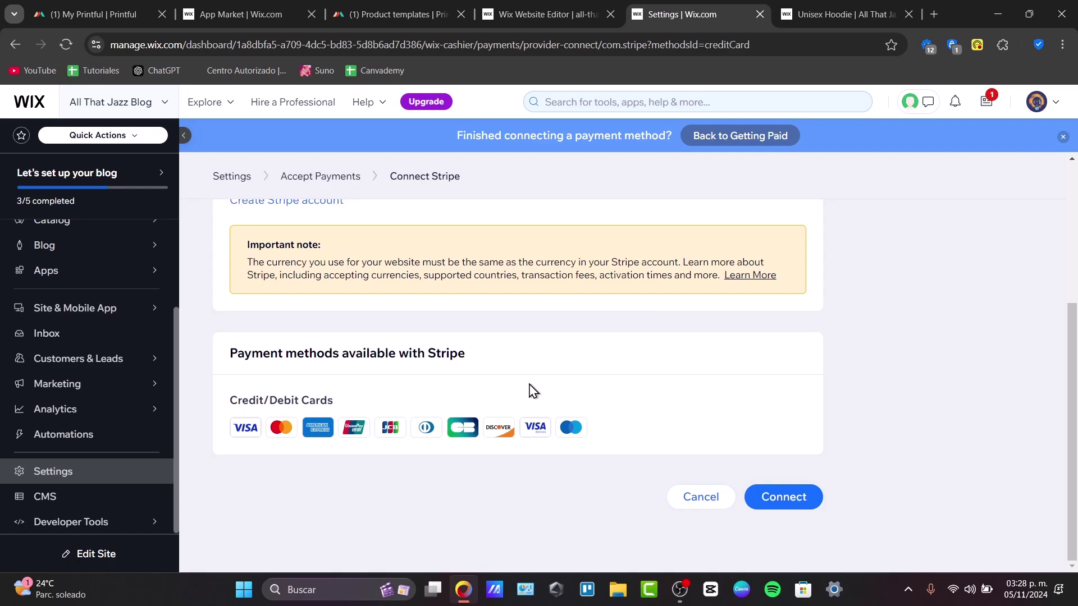
# - On the live Unisex Hoodie page, try Add to Cart and open the Size dropdown
pyautogui.click(868, 4)
pyautogui.scroll(-4, 591, 318)
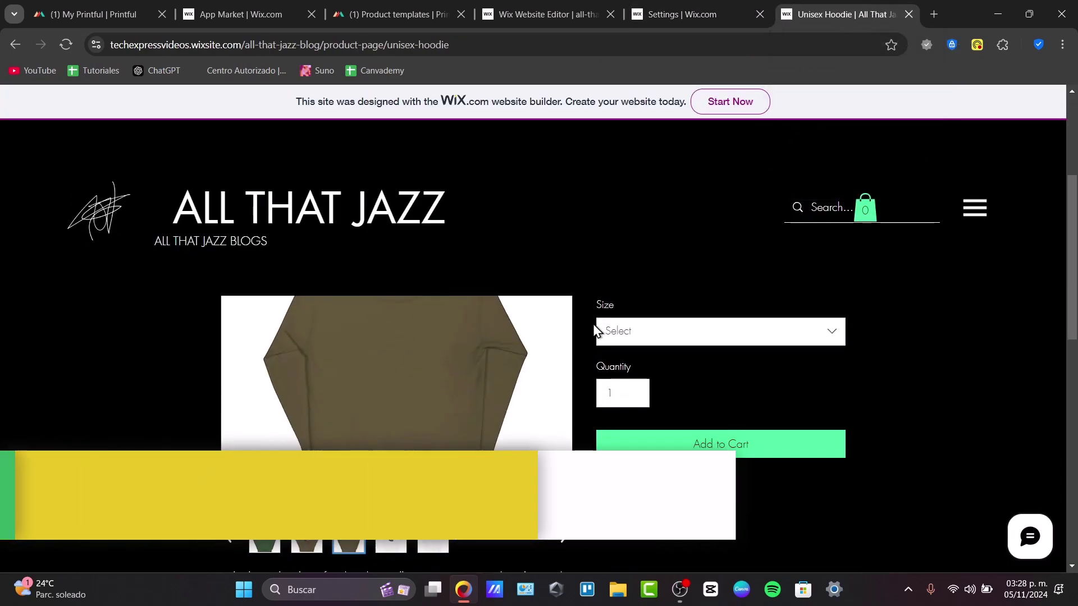
pyautogui.click(670, 446)
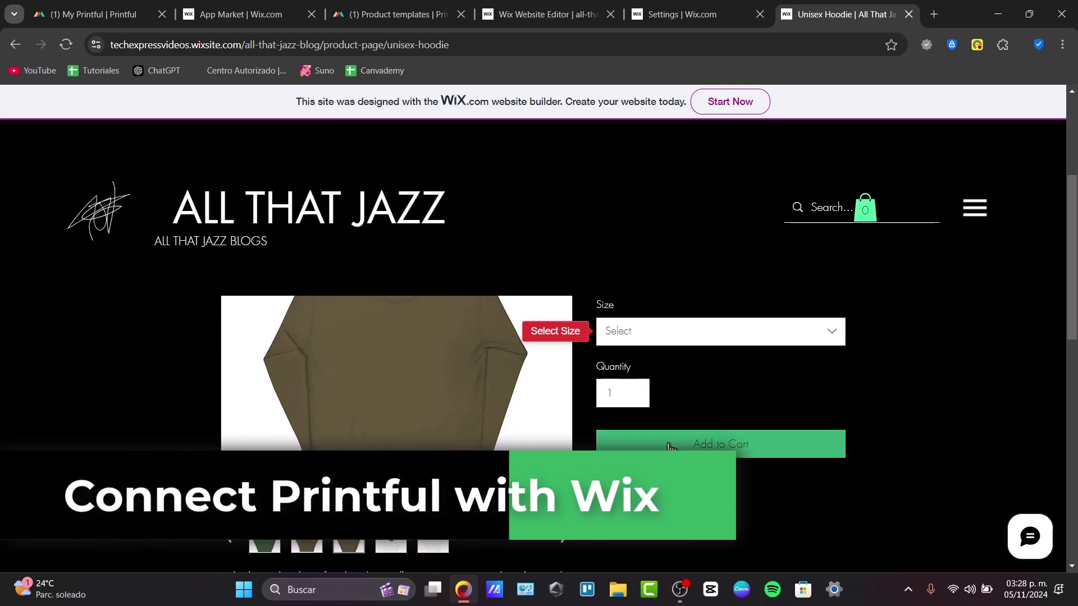
pyautogui.click(702, 332)
# - Choose size L for the hoodie, then go back to the Printful homepage
pyautogui.click(655, 405)
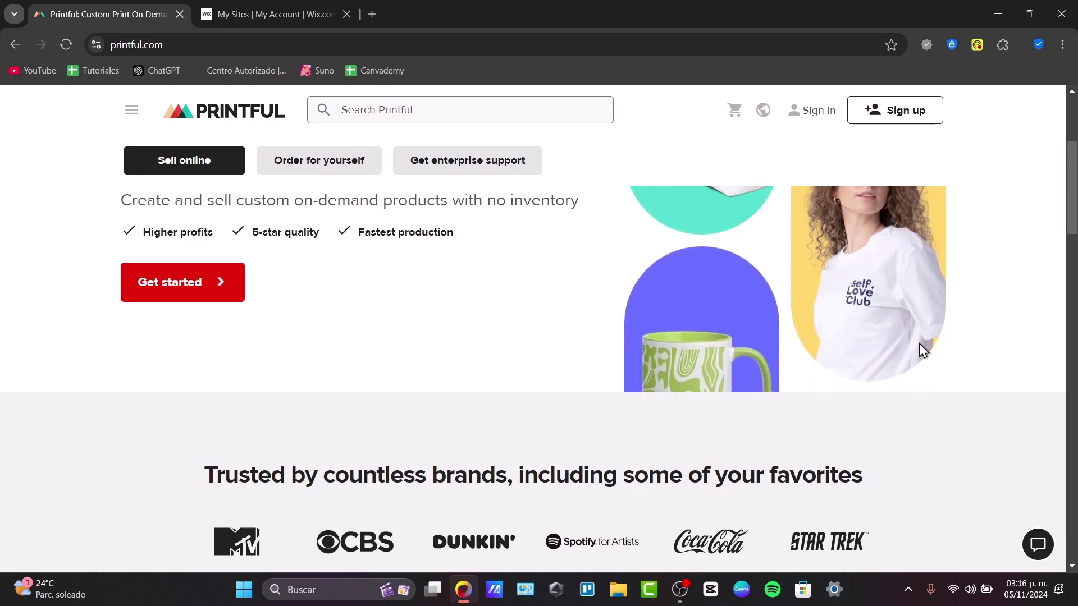
pyautogui.click(138, 45)
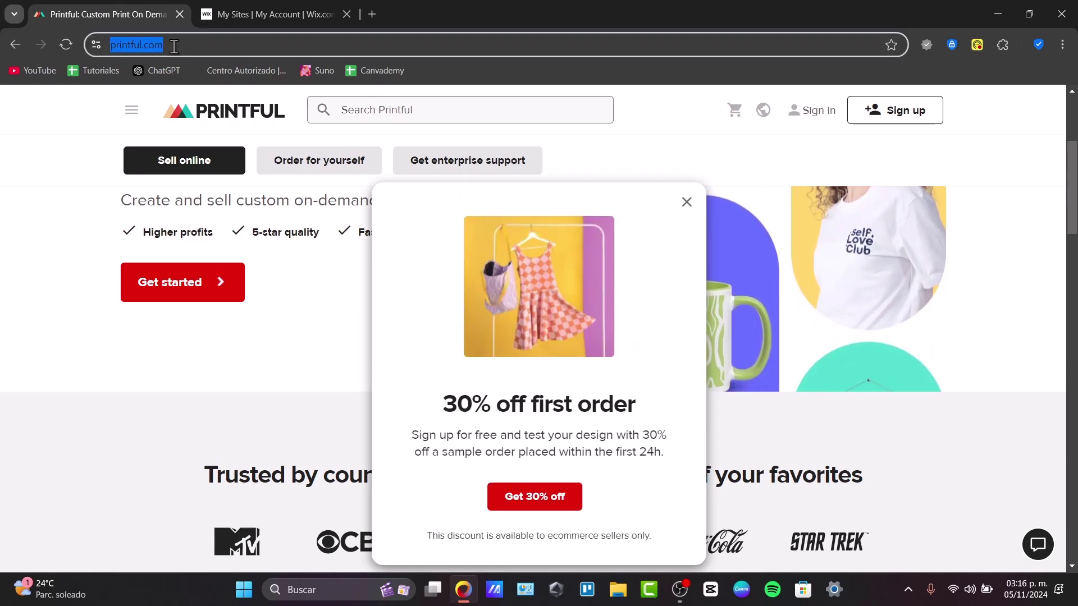
pyautogui.click(218, 17)
pyautogui.click(101, 11)
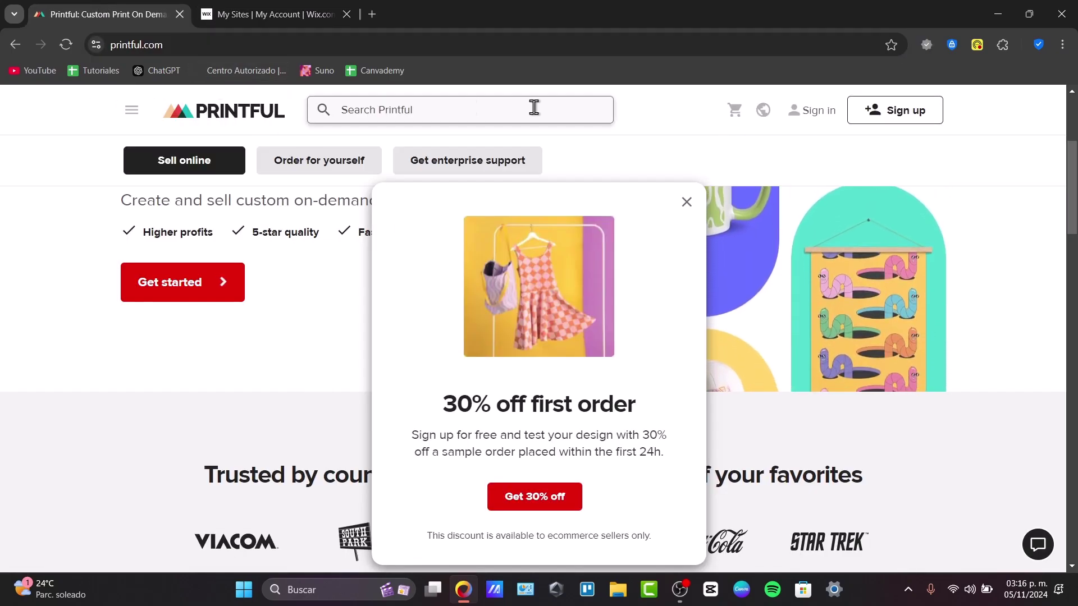
# - Sign in to Printful, dismiss the sidebar announcement, review the dashboard, and return to Wix Sites
pyautogui.click(836, 112)
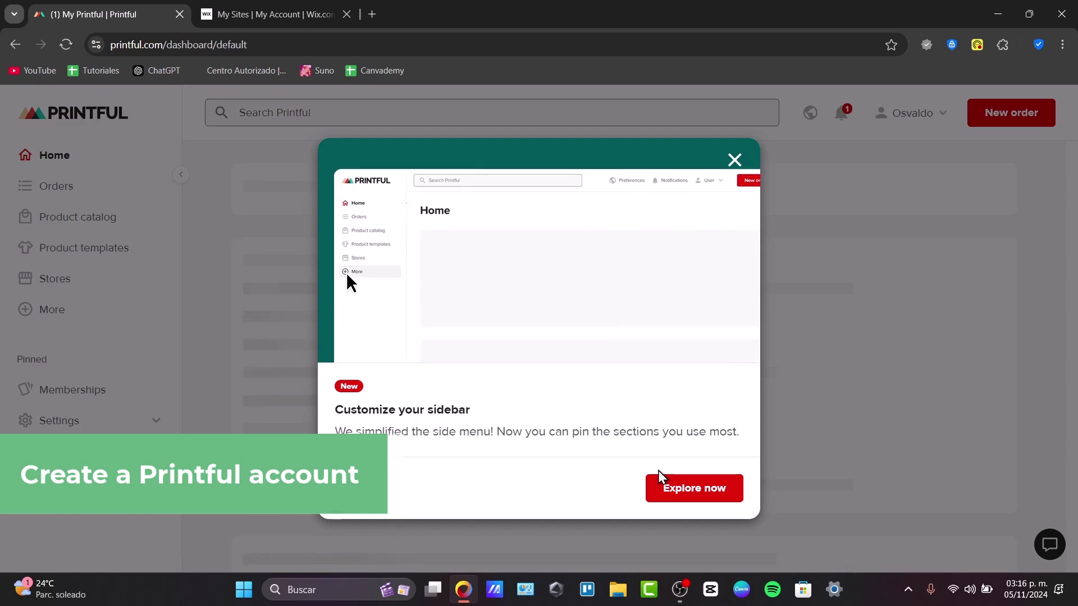
pyautogui.click(681, 482)
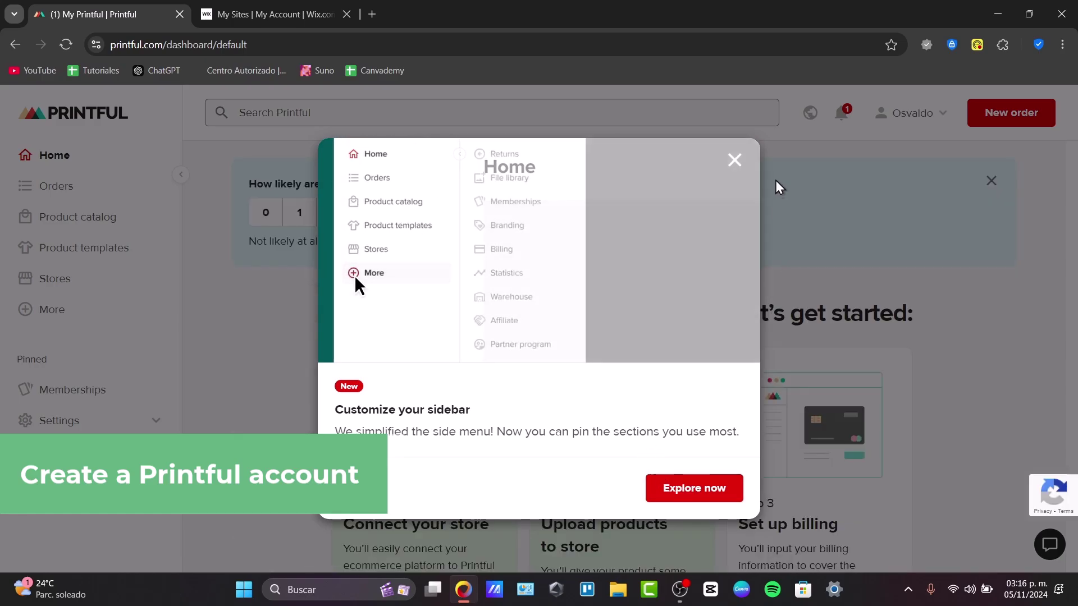
pyautogui.scroll(-4, 759, 269)
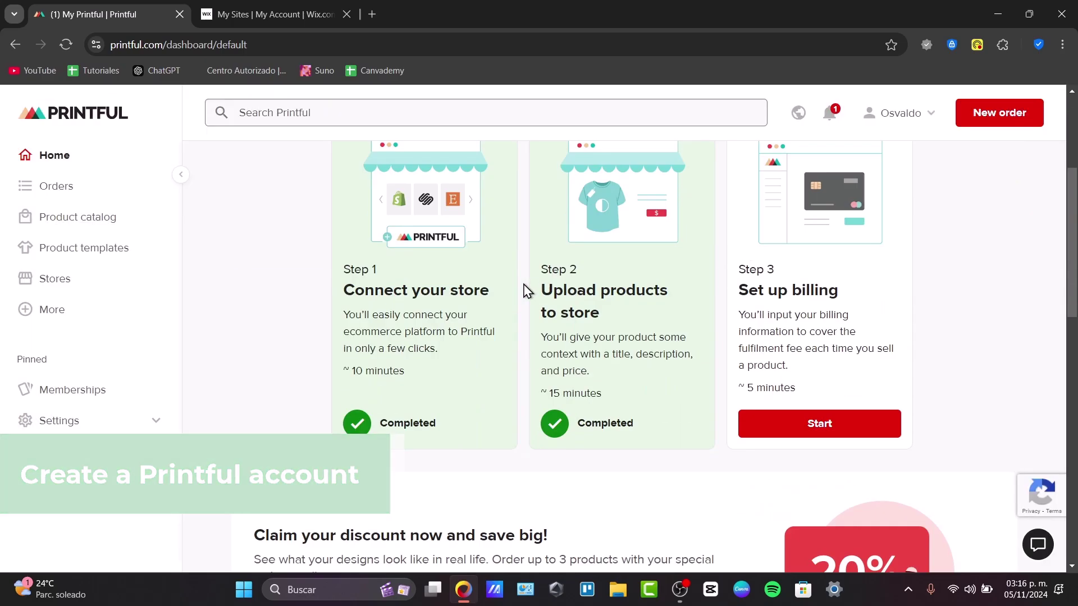
pyautogui.moveTo(451, 289); pyautogui.dragTo(478, 289)
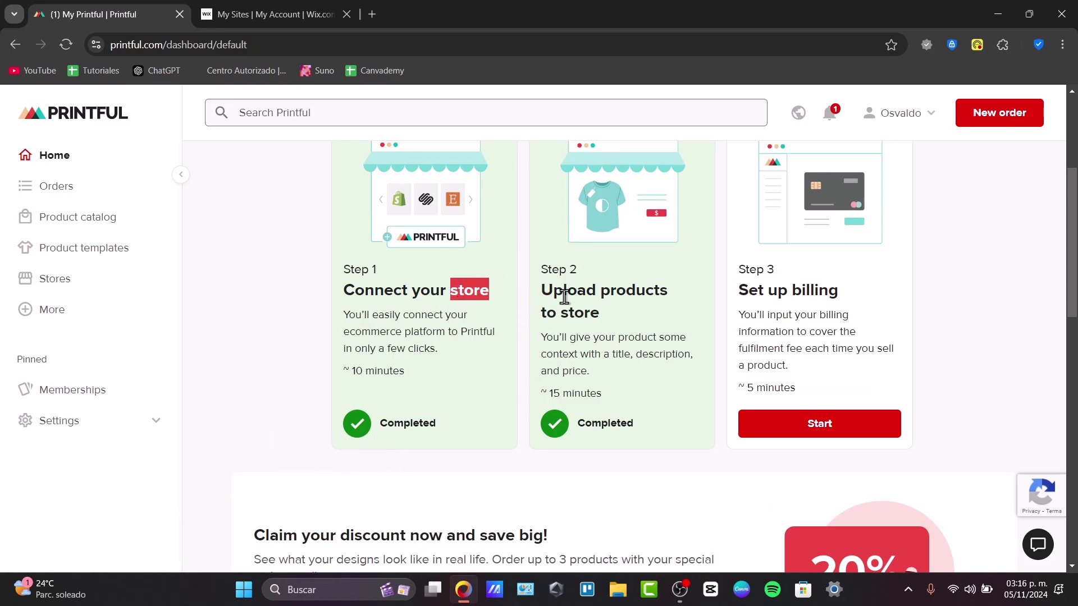
pyautogui.moveTo(565, 297); pyautogui.dragTo(635, 311)
pyautogui.click(635, 322)
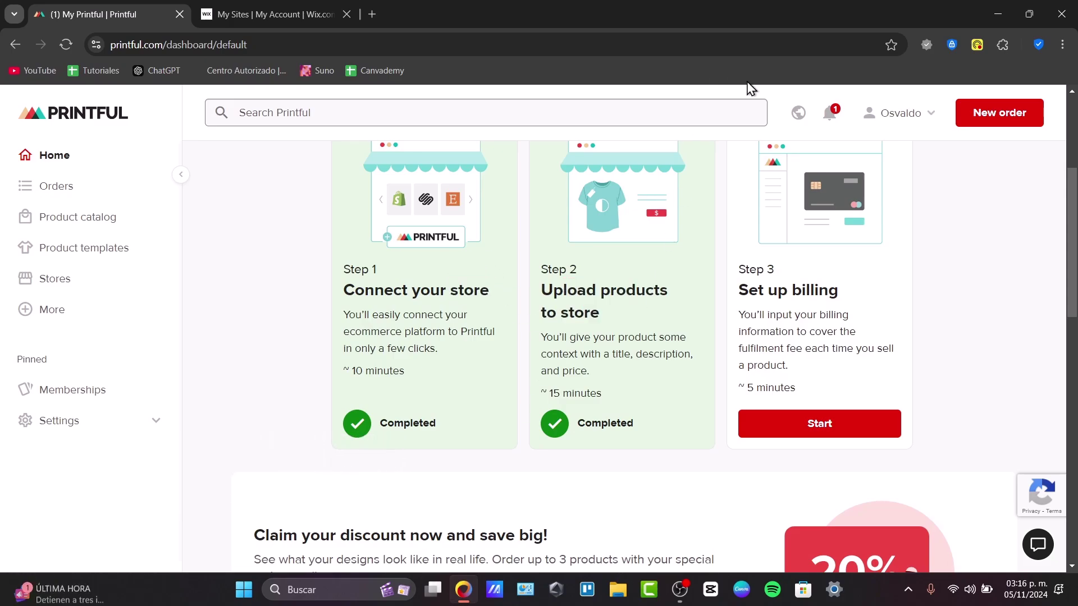
pyautogui.click(275, 4)
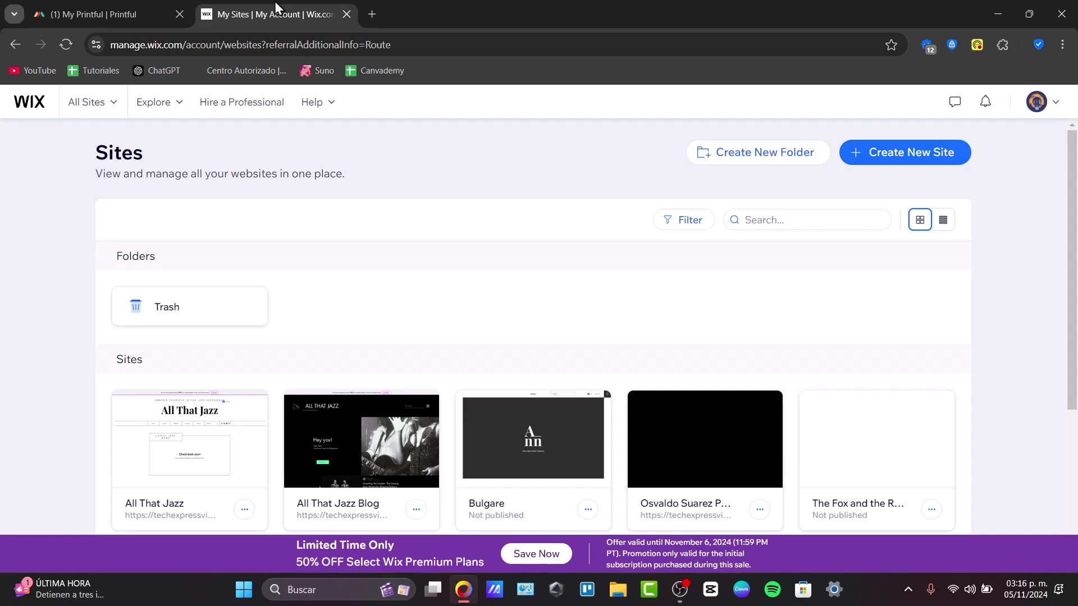
# - Start creating a new Wix site, then abandon it and return to My Sites
pyautogui.scroll(-4, 453, 250)
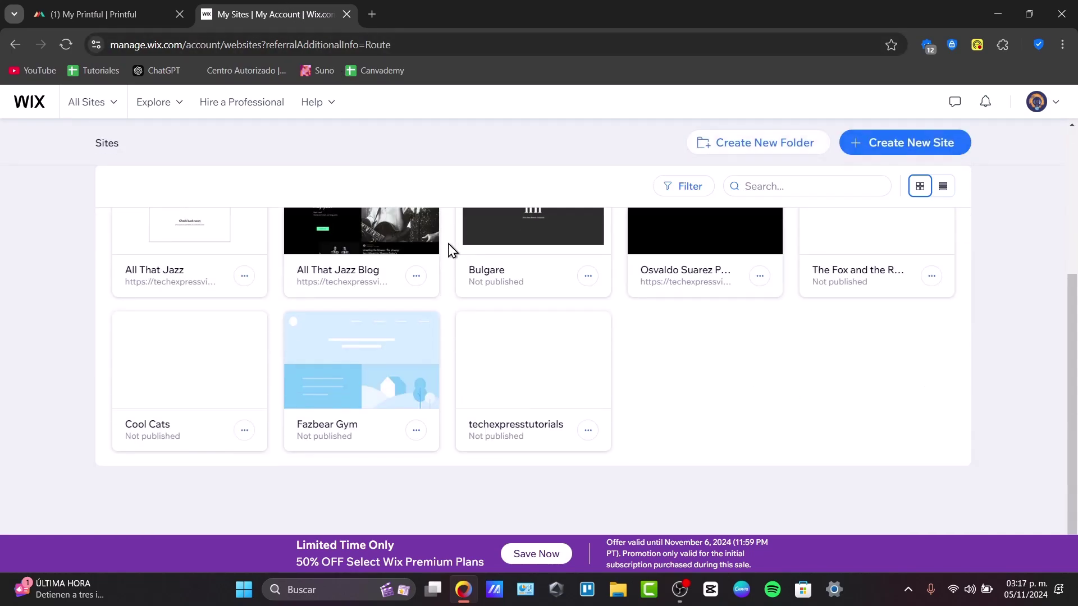
pyautogui.moveTo(580, 344)
pyautogui.scroll(4, 618, 346)
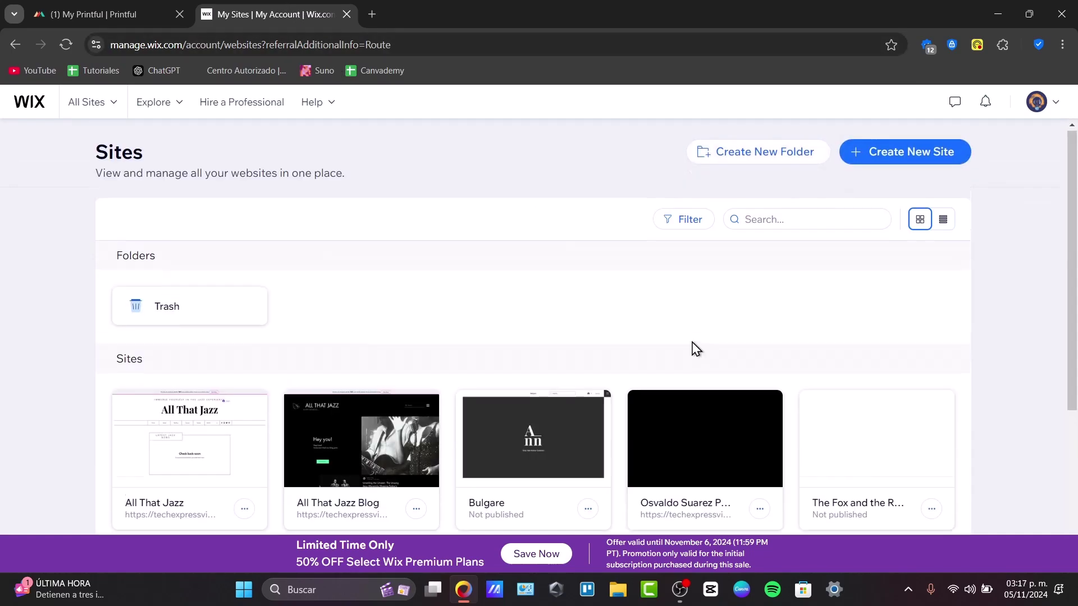
pyautogui.click(903, 159)
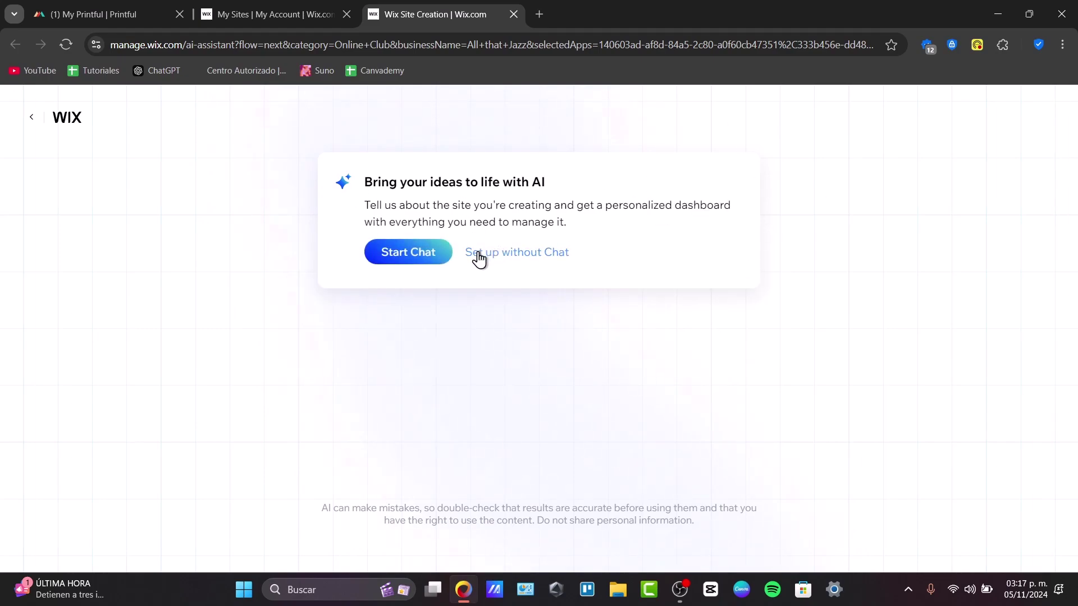
pyautogui.click(513, 14)
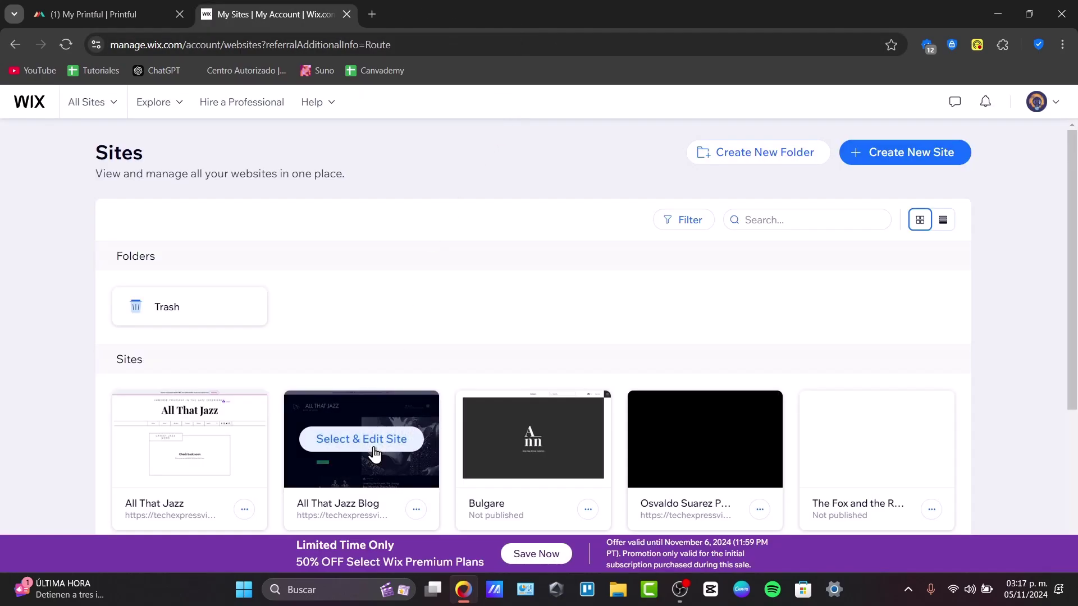
# - Open the All That Jazz Blog dashboard and review its blog setup steps
pyautogui.click(372, 450)
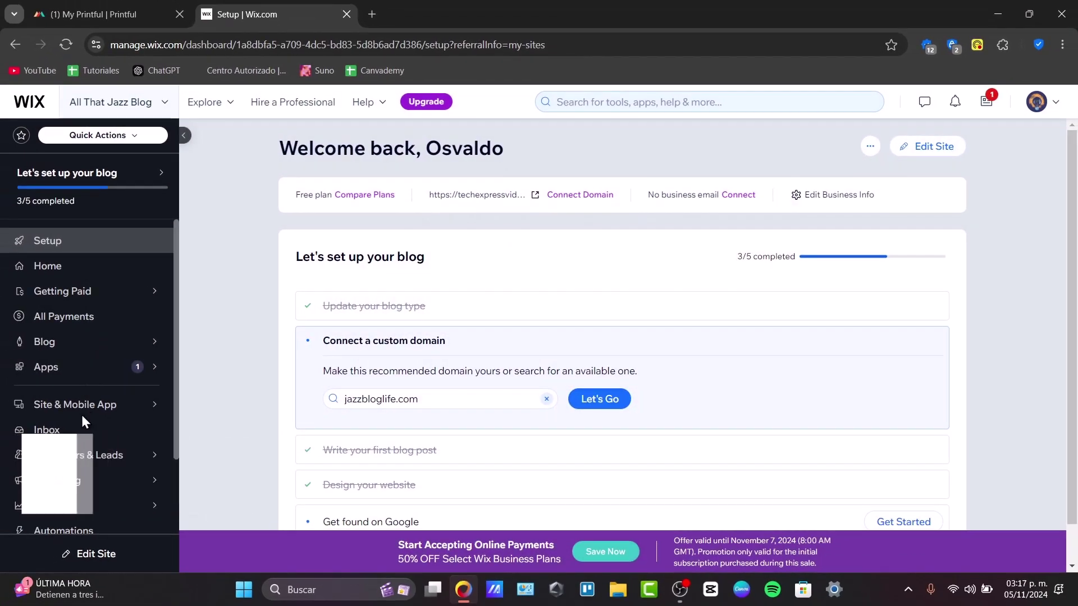
pyautogui.scroll(-3, 81, 490)
pyautogui.scroll(3, 79, 486)
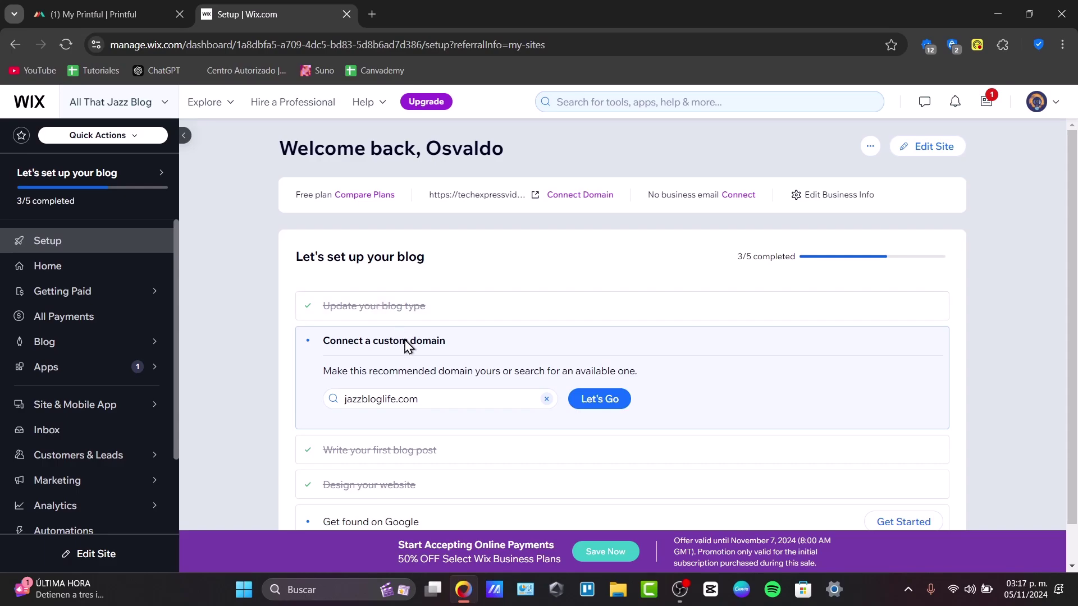
pyautogui.scroll(-1, 451, 357)
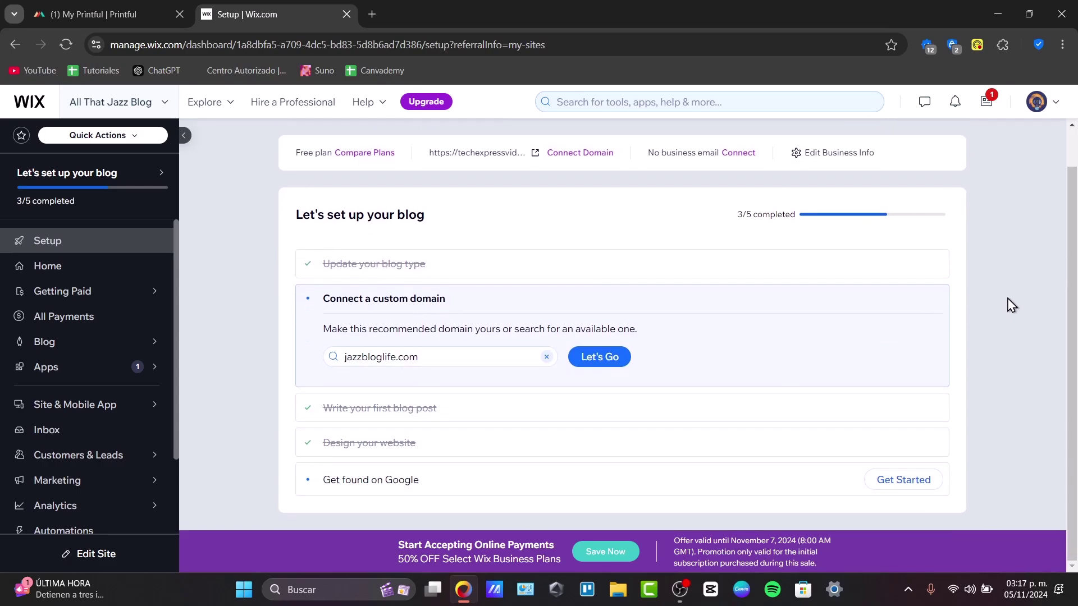
pyautogui.scroll(1, 933, 216)
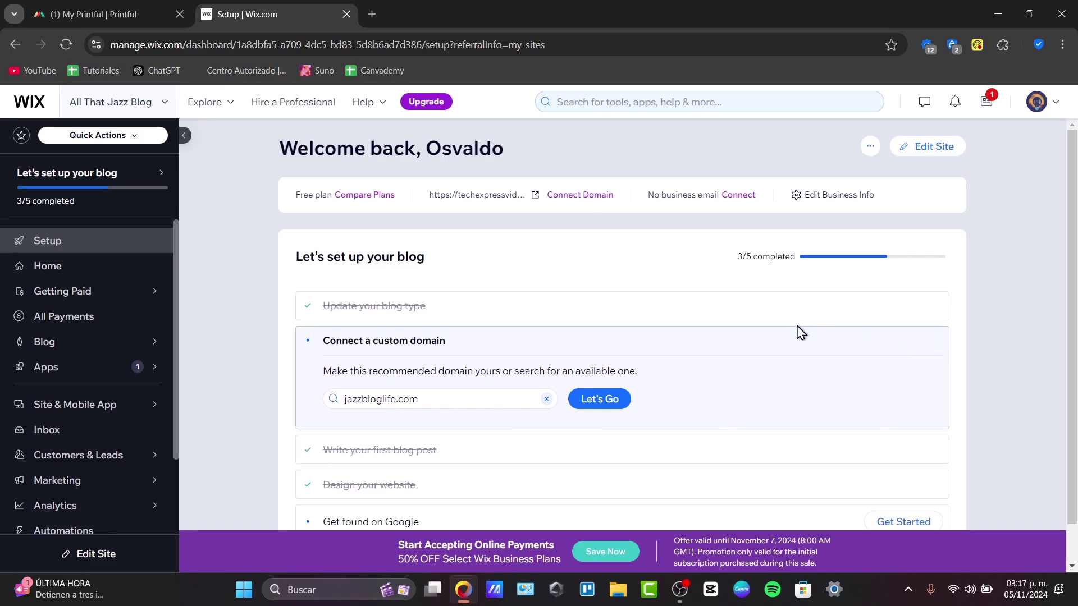
# - Go to Apps > App Market, browse Sell Online > Print on Demand, and open Printful
pyautogui.moveTo(79, 344)
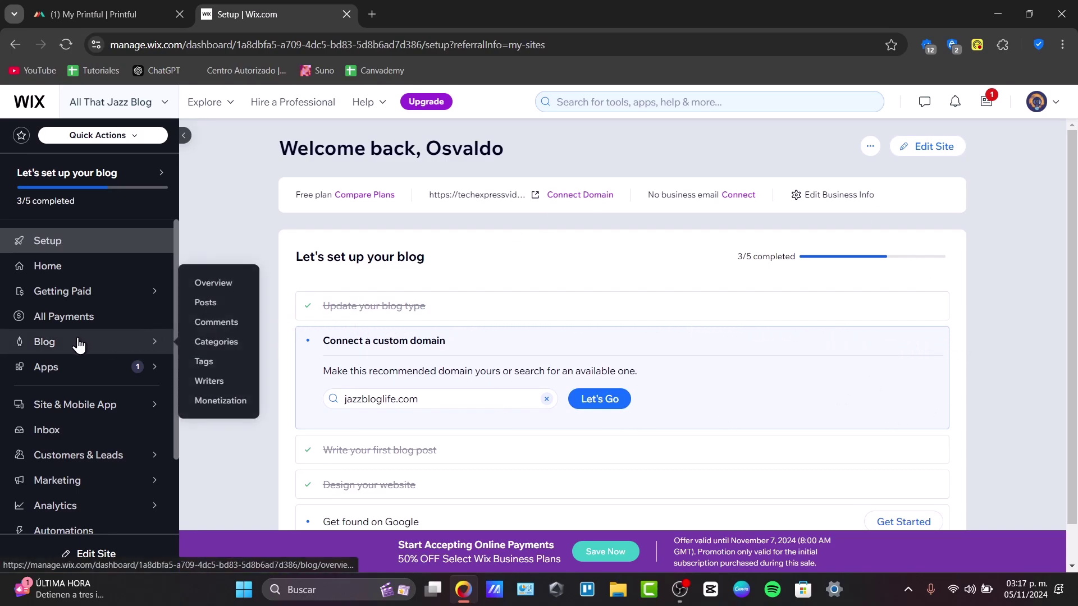
pyautogui.moveTo(67, 378)
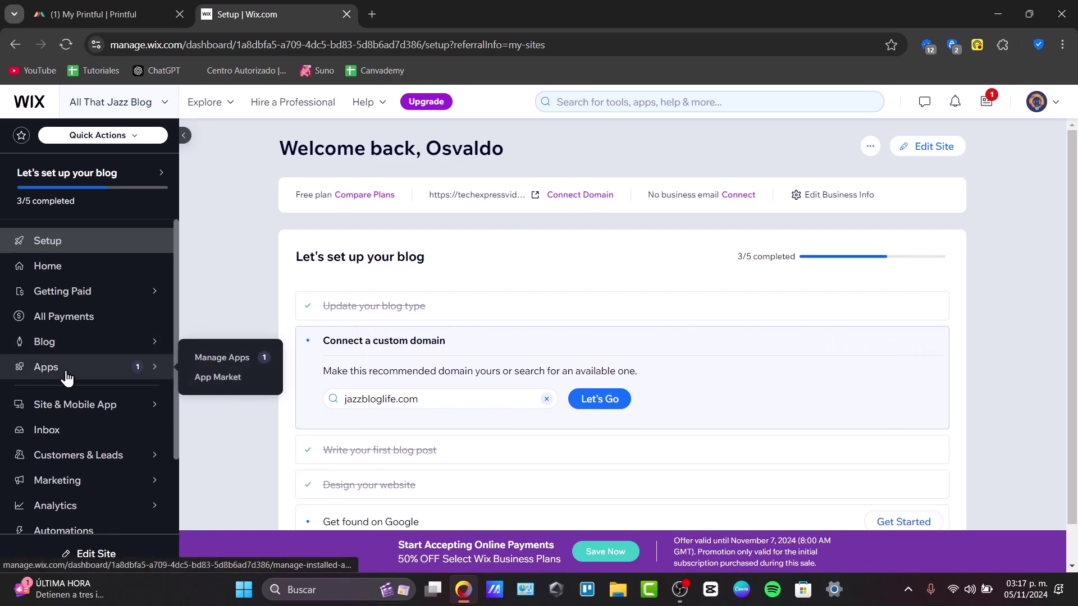
pyautogui.click(217, 377)
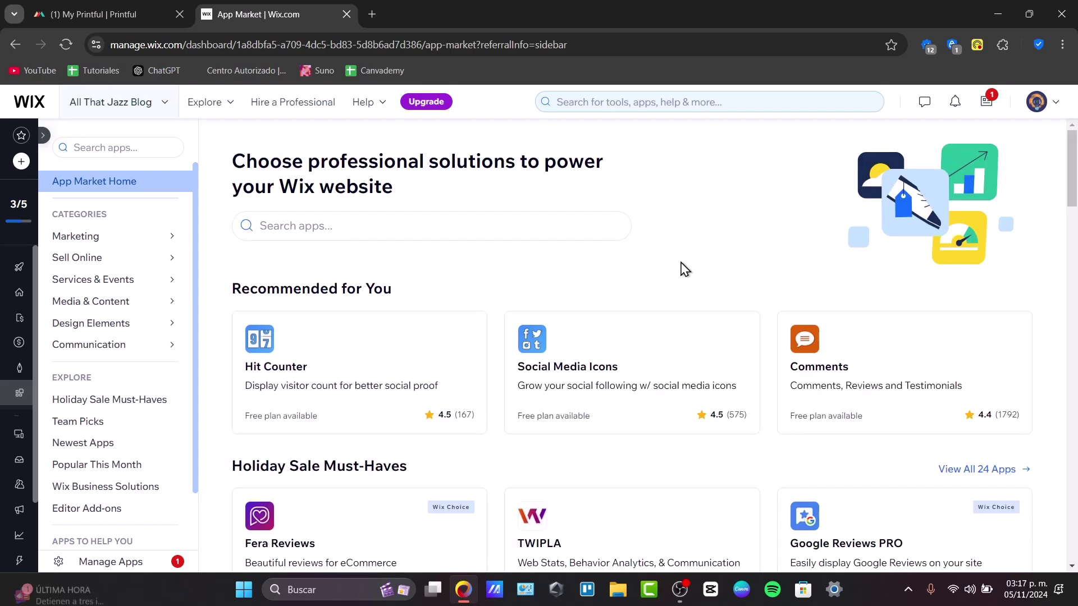
pyautogui.moveTo(139, 265)
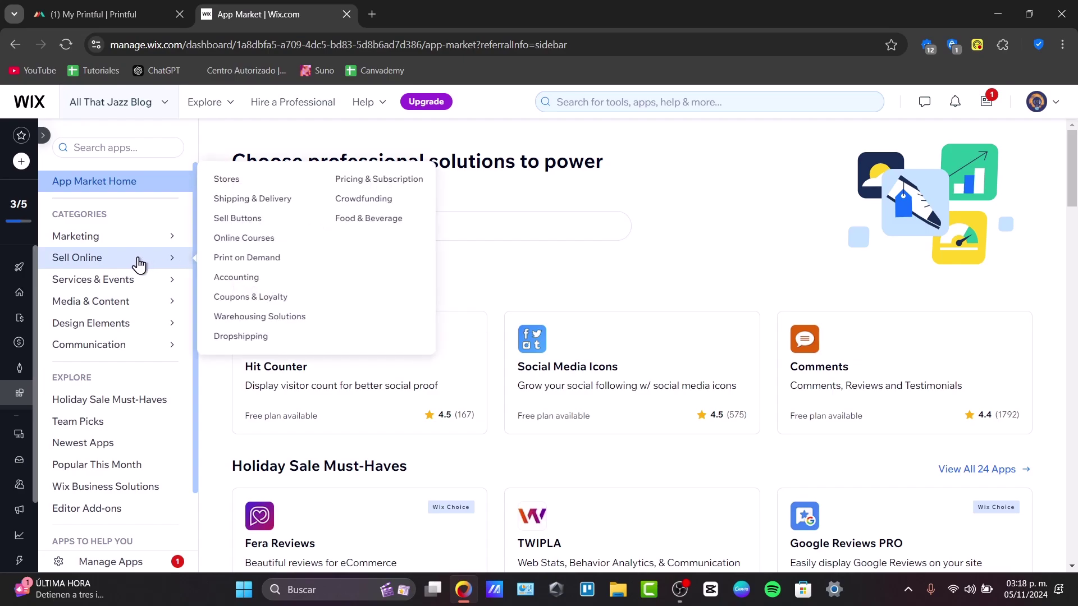
pyautogui.click(285, 257)
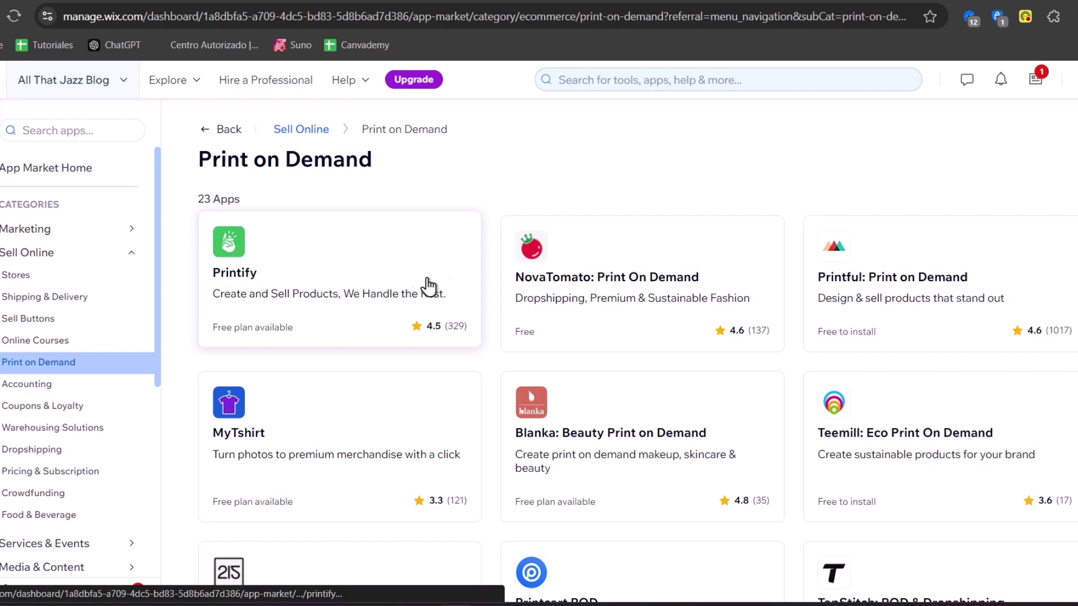
pyautogui.click(997, 245)
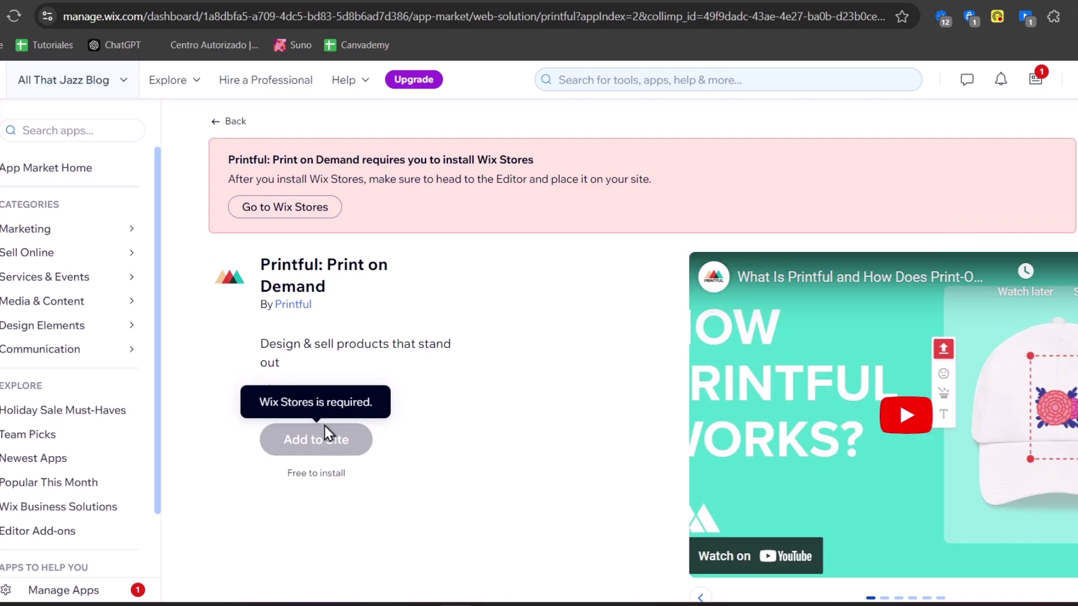
# - Add Wix Stores to the site, then go back to the Printful: Print on Demand page
pyautogui.click(330, 213)
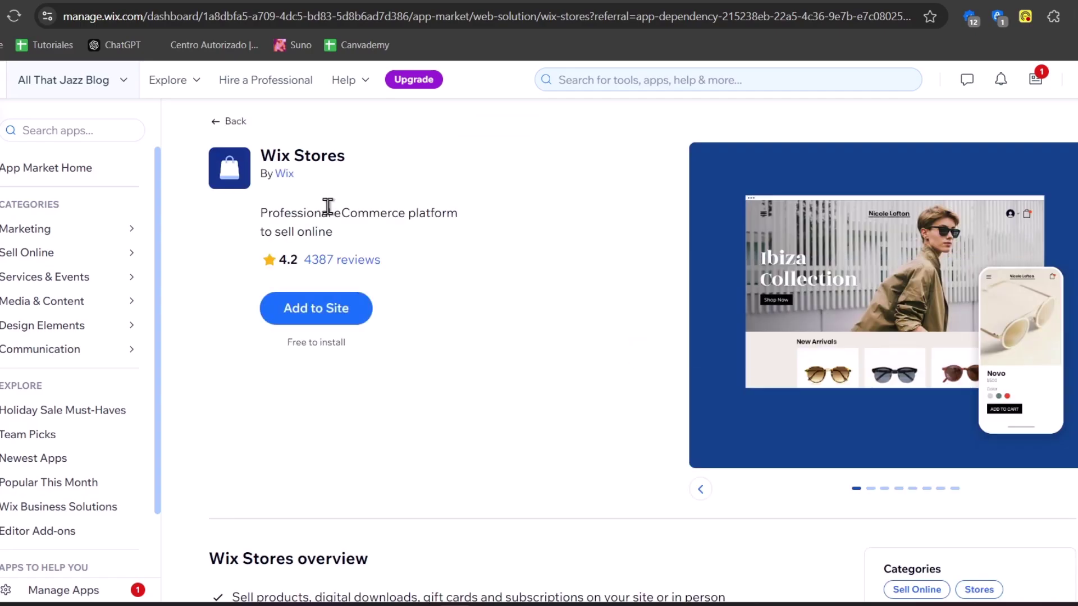
pyautogui.click(318, 316)
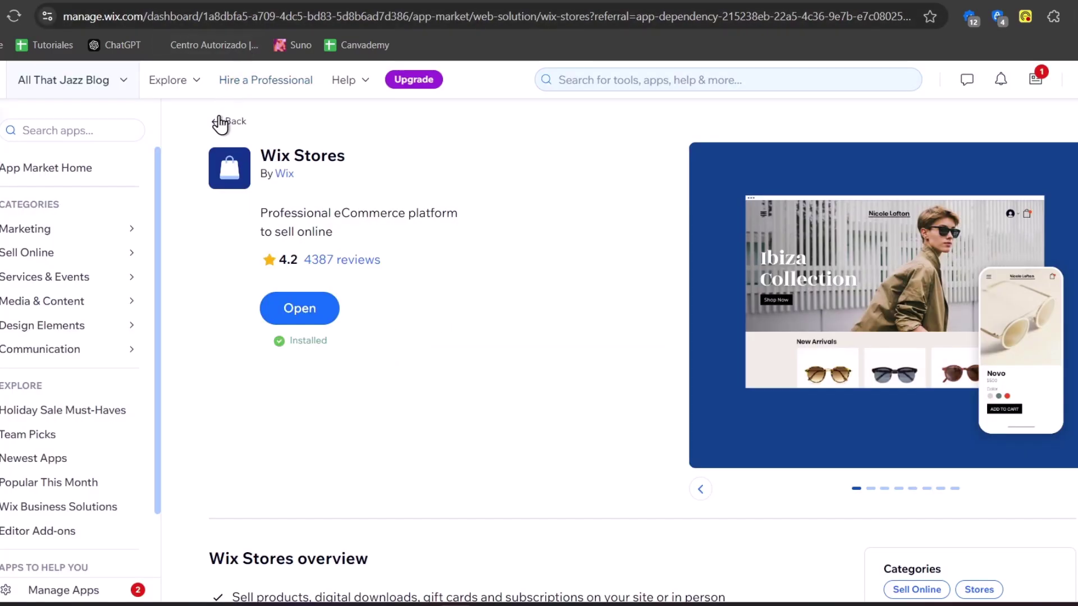
pyautogui.click(221, 122)
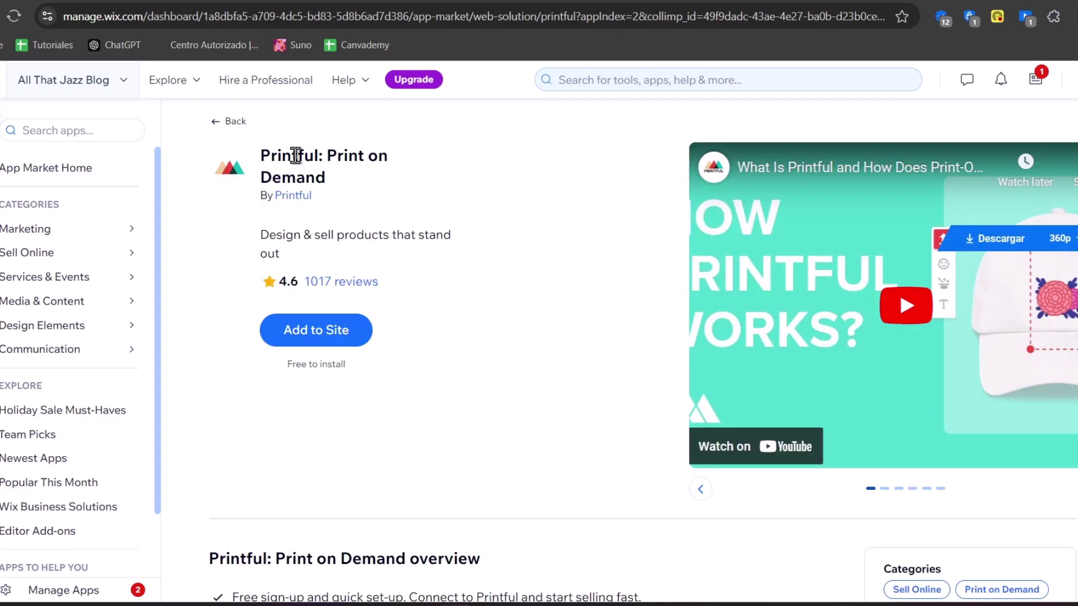
# - Add the Printful: Print on Demand app and accept its requested permissions with Agree & Add
pyautogui.moveTo(292, 155); pyautogui.dragTo(377, 168)
pyautogui.click(336, 324)
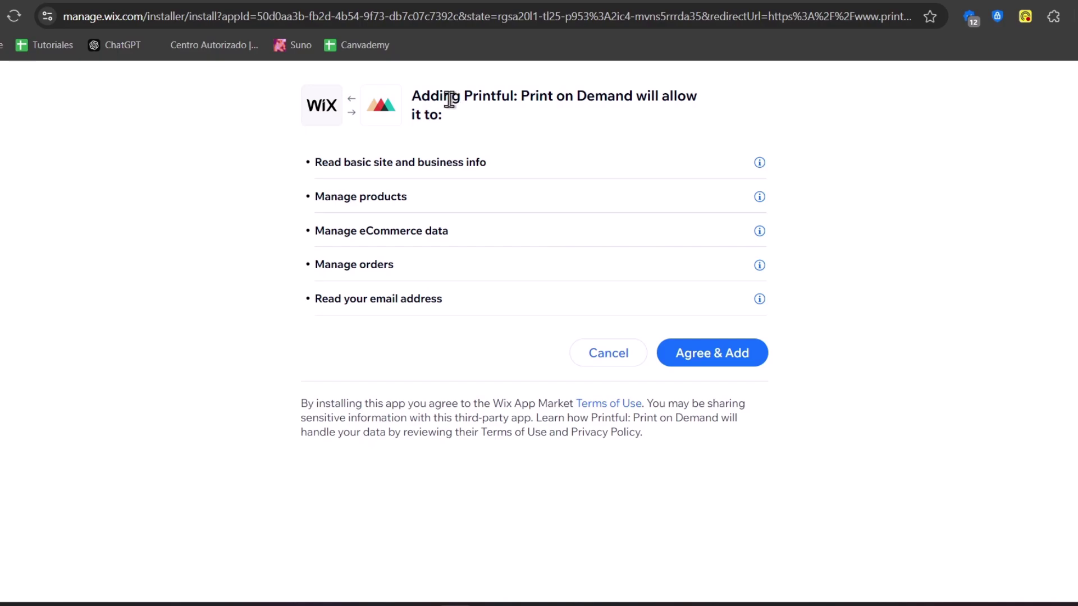
pyautogui.moveTo(442, 101); pyautogui.dragTo(574, 131)
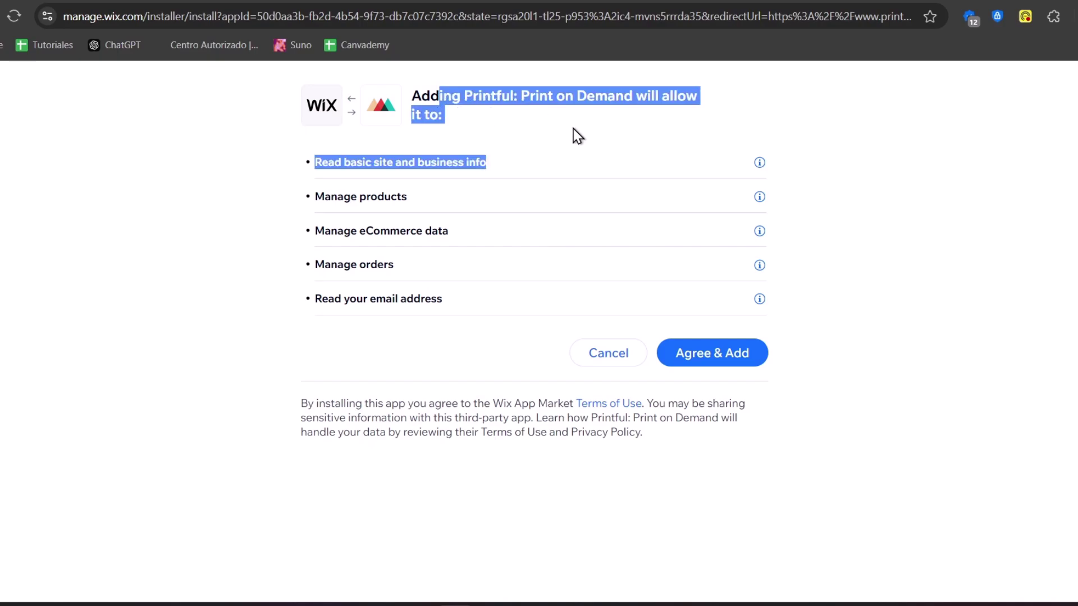
pyautogui.click(731, 362)
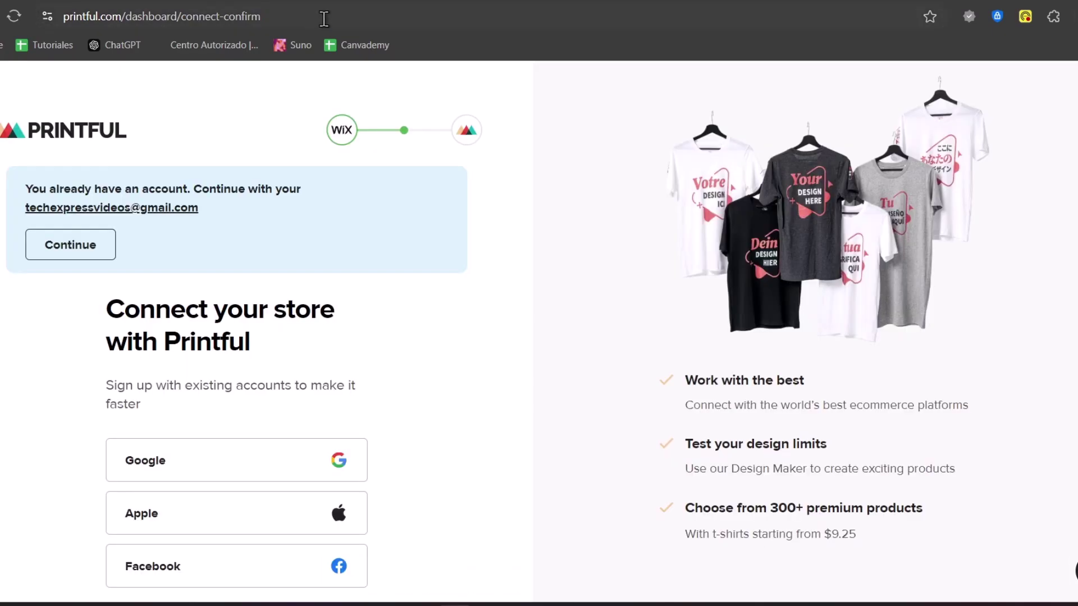
# - Continue with the existing Printful account, connect the Wix store, and close the Growth membership popup
pyautogui.click(89, 250)
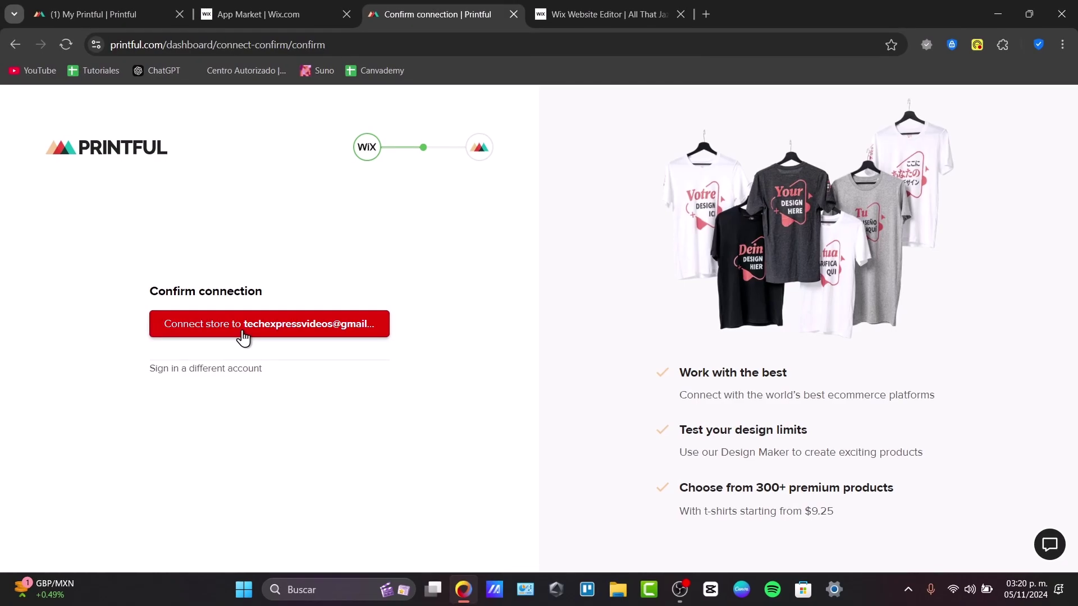
pyautogui.click(242, 335)
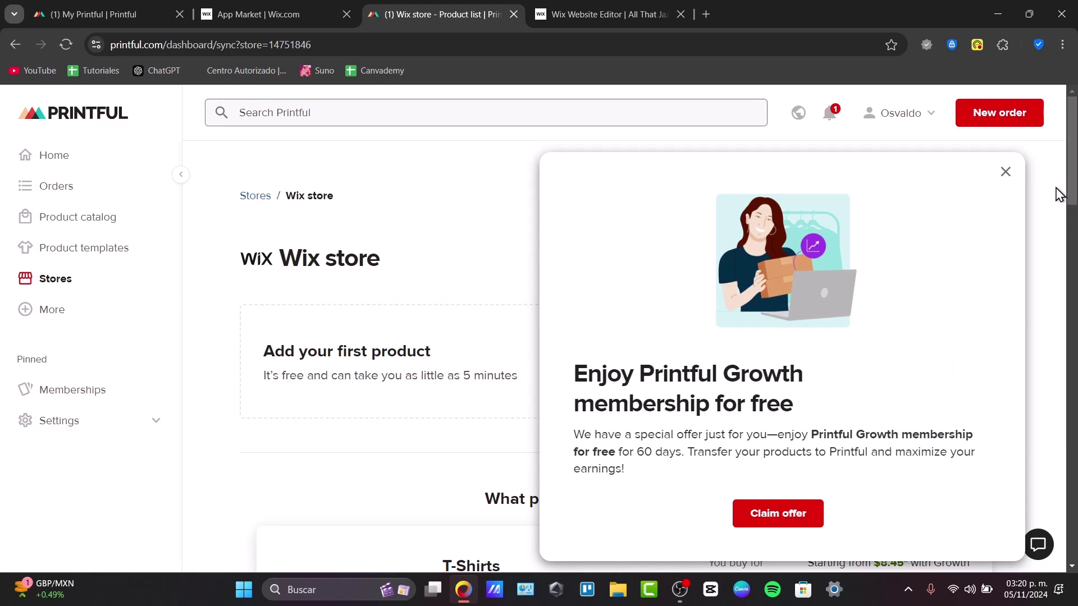
pyautogui.click(1006, 173)
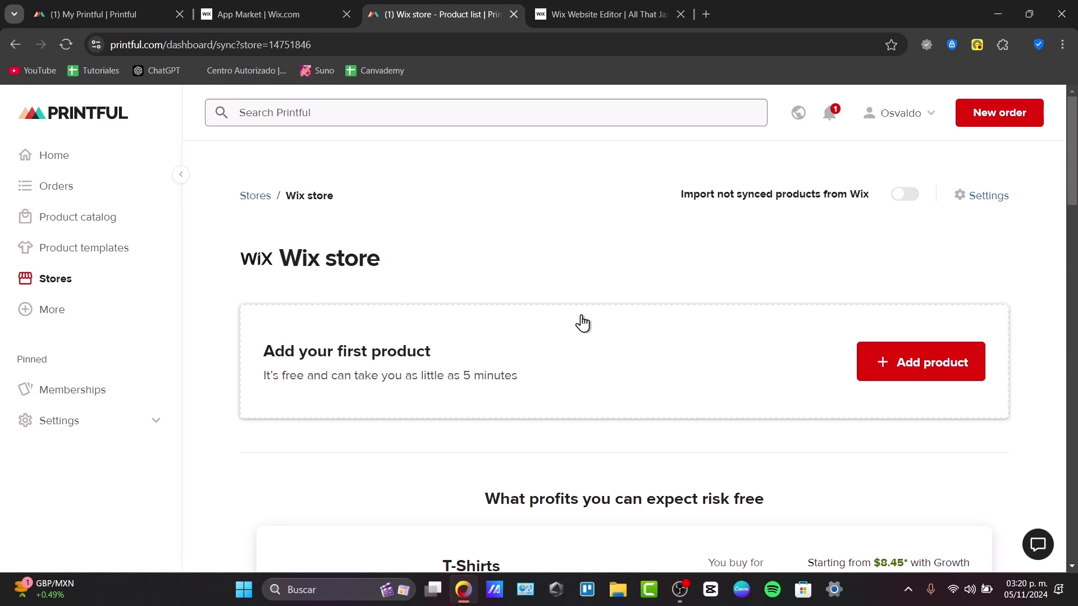
# - Open the Unisex Premium Hoodie M2580 from the catalog, previewing Embroidery before returning to DTG printing
pyautogui.click(79, 217)
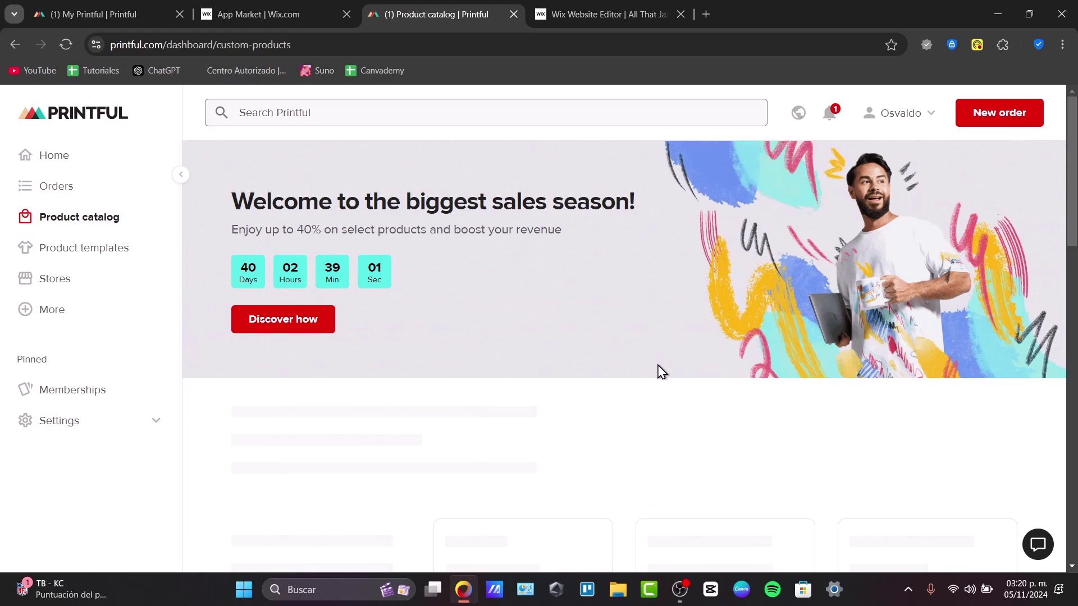
pyautogui.scroll(-4, 646, 372)
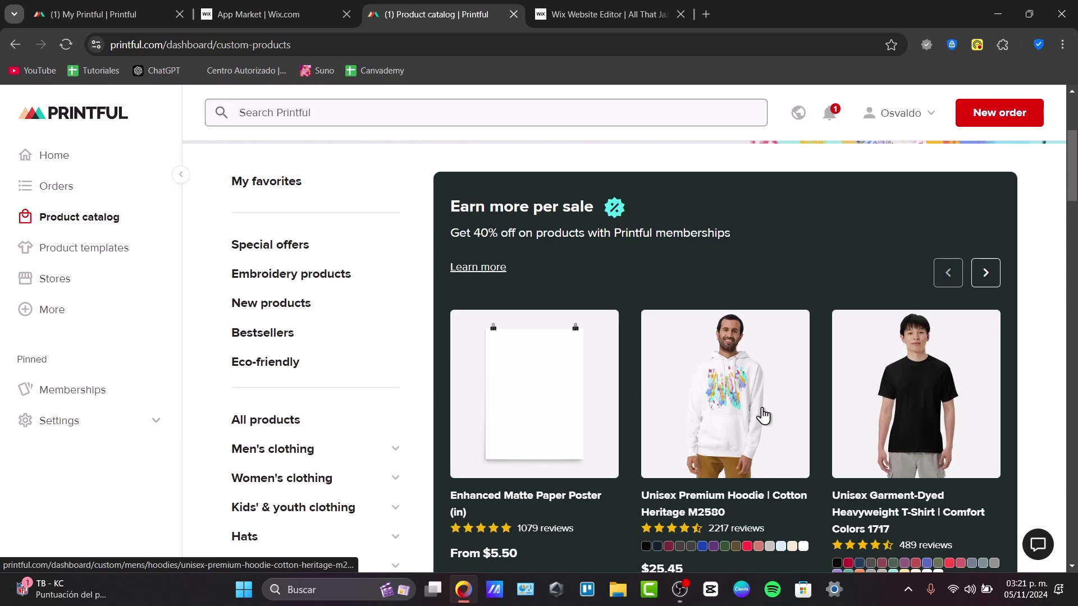
pyautogui.click(761, 415)
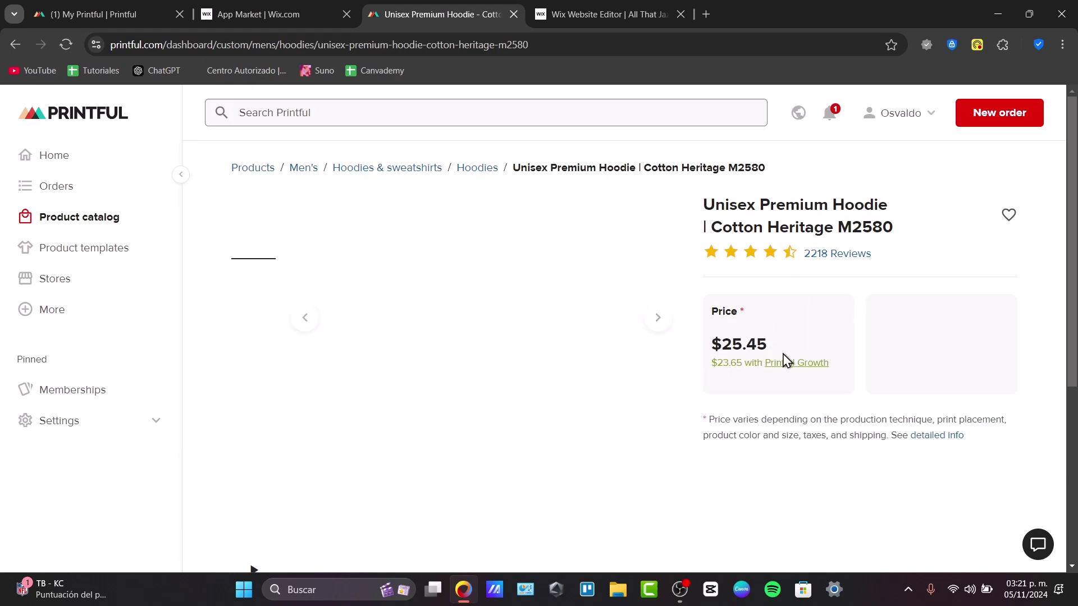
pyautogui.scroll(-4, 876, 264)
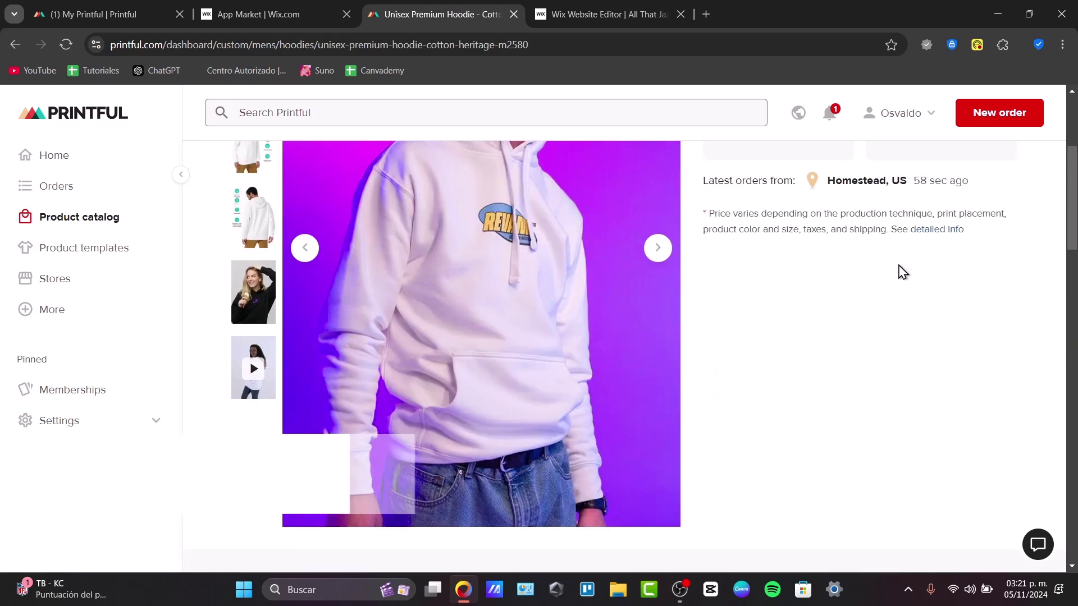
pyautogui.scroll(-4, 910, 320)
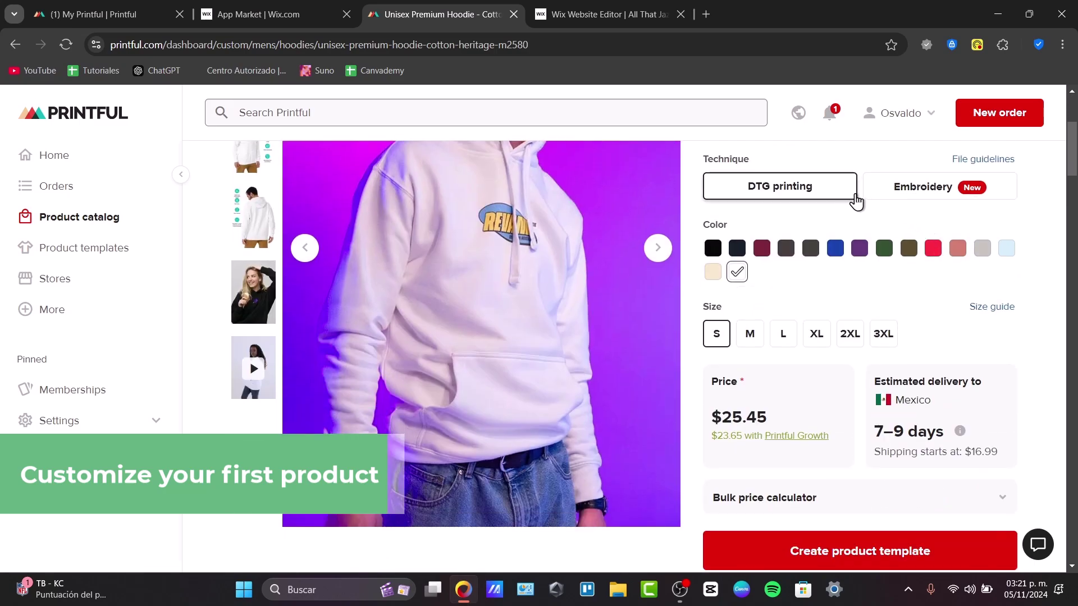
pyautogui.click(906, 204)
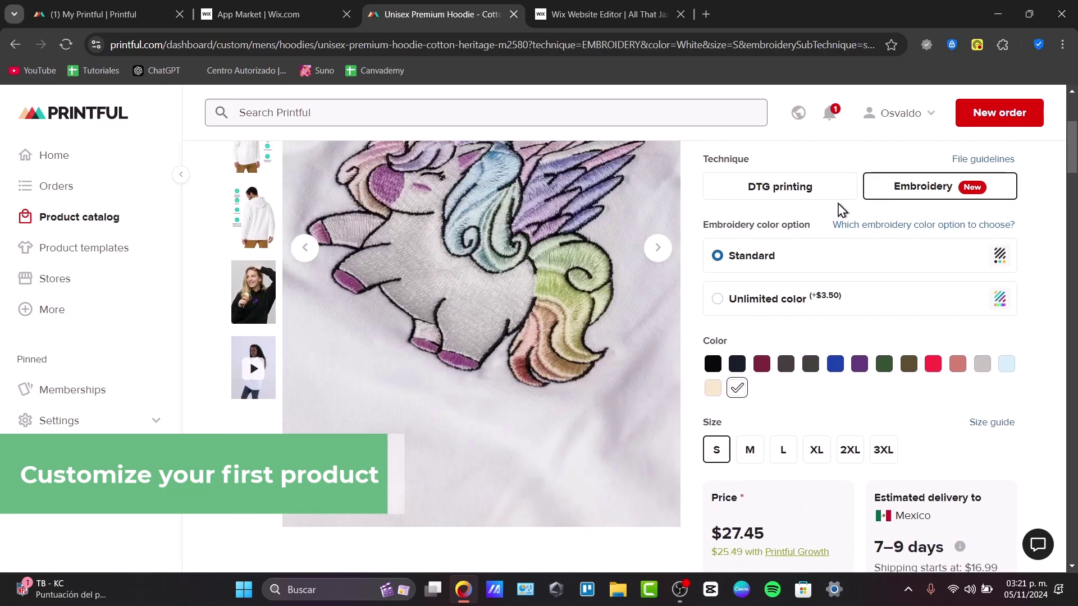
pyautogui.click(785, 198)
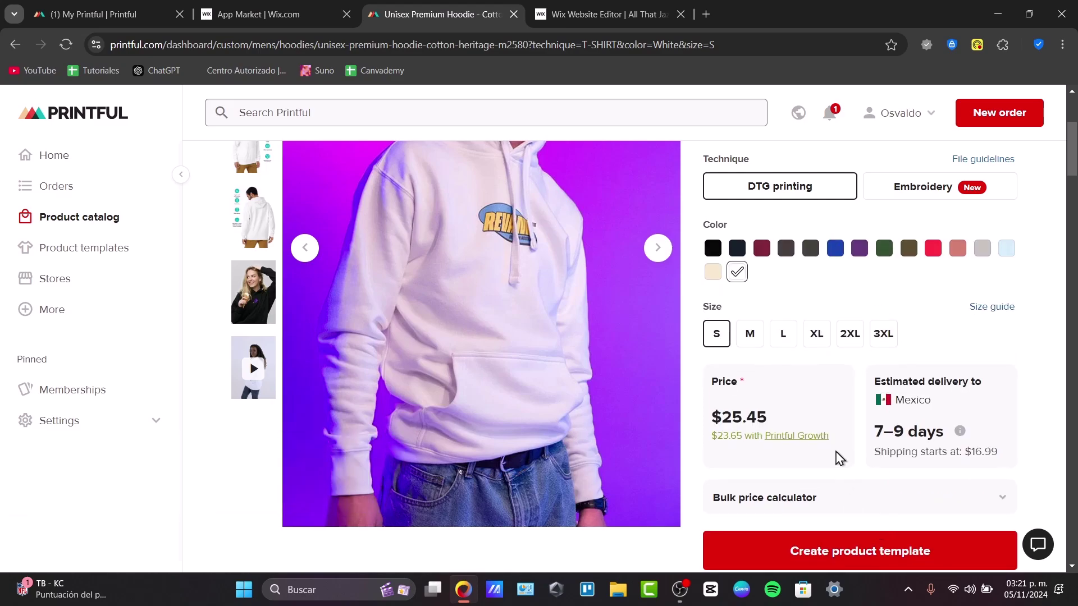
# - Create a product template and place the bear image from the file library on the front
pyautogui.click(881, 533)
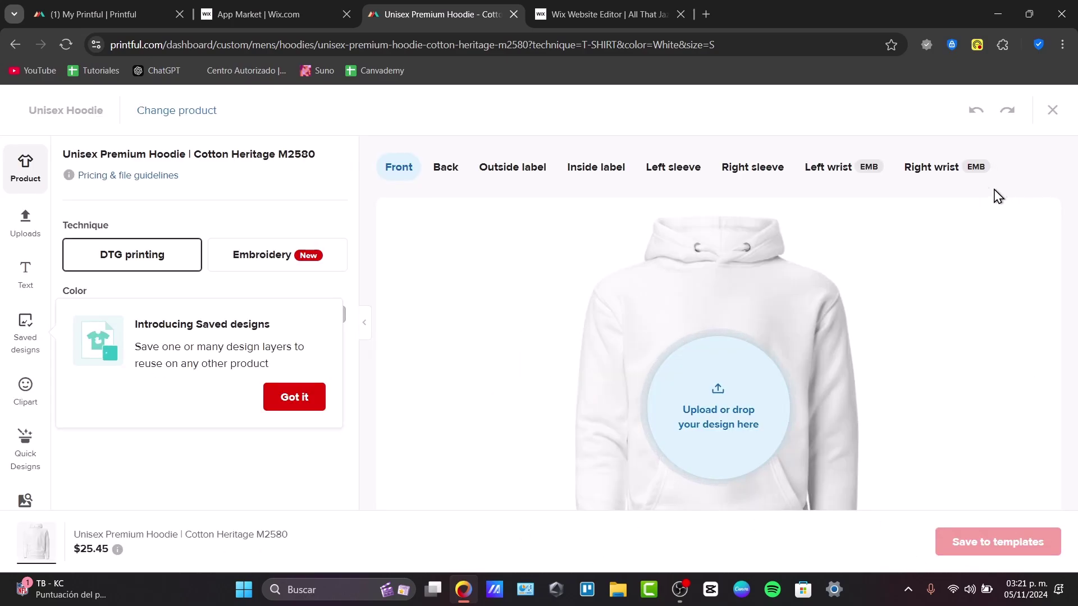
pyautogui.scroll(-3, 836, 341)
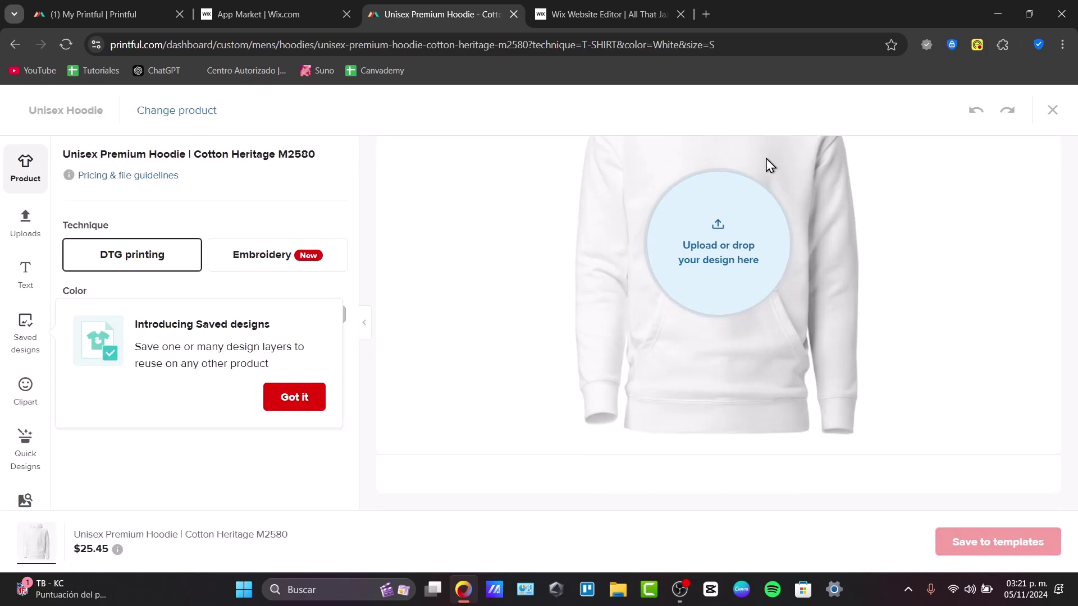
pyautogui.click(775, 197)
pyautogui.click(216, 286)
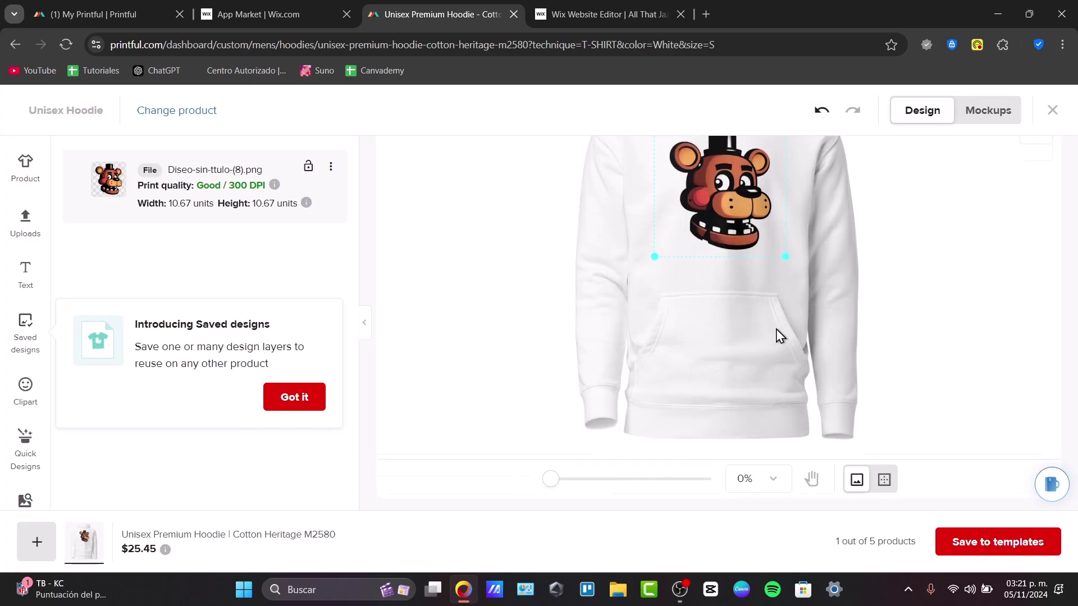
# - Enlarge the bear design, dismiss the saved designs intro, and save to templates
pyautogui.scroll(-3, 791, 370)
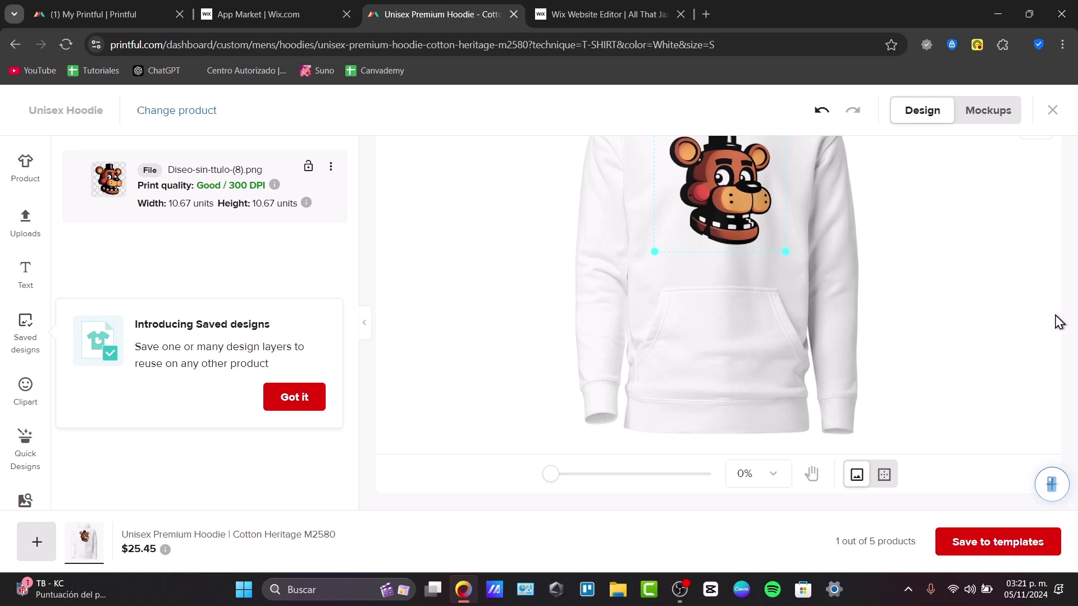
pyautogui.scroll(4, 943, 379)
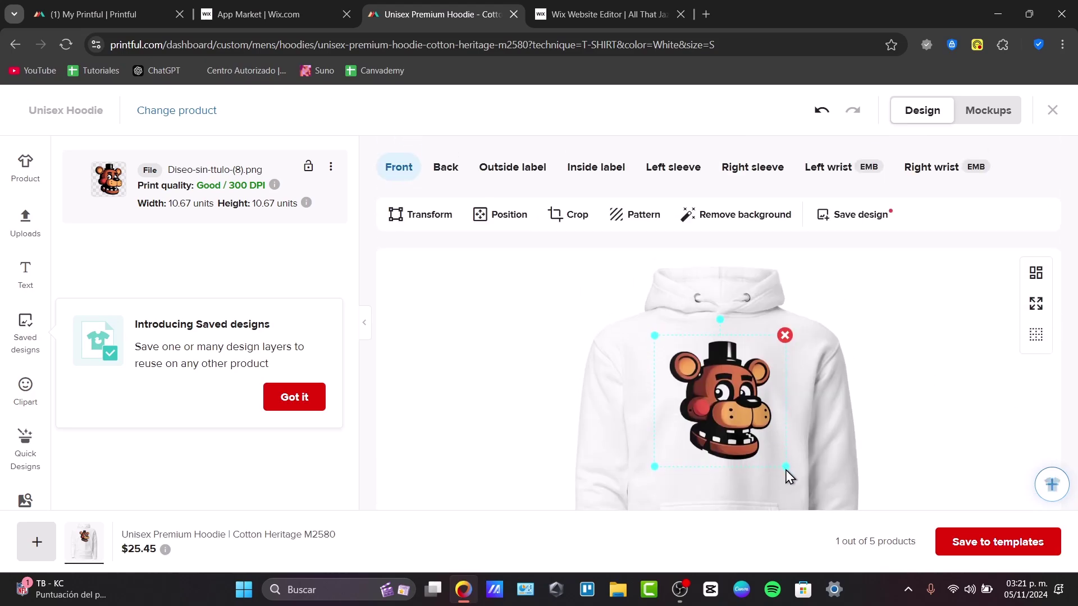
pyautogui.moveTo(788, 473)
pyautogui.mouseDown()
pyautogui.moveTo(812, 494)
pyautogui.moveTo(785, 493)
pyautogui.mouseUp()
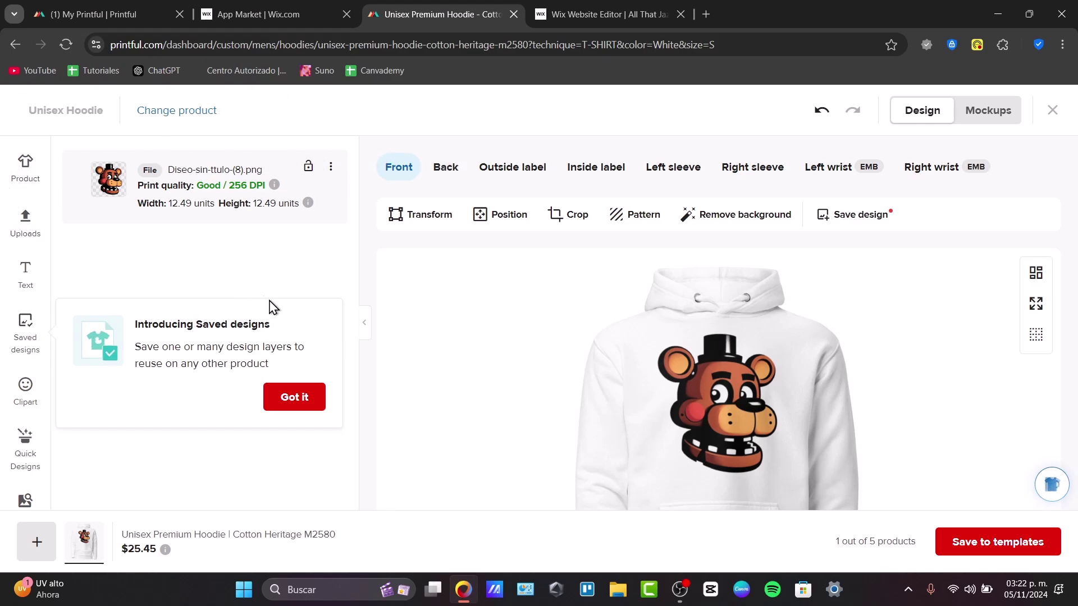
pyautogui.scroll(-4, 767, 404)
pyautogui.click(272, 401)
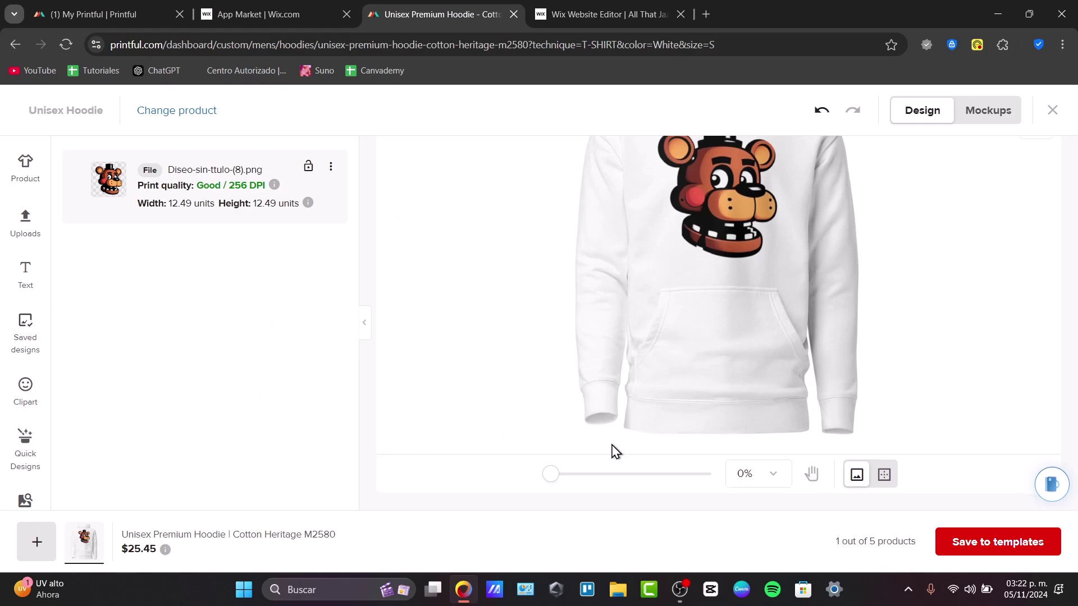
pyautogui.click(984, 545)
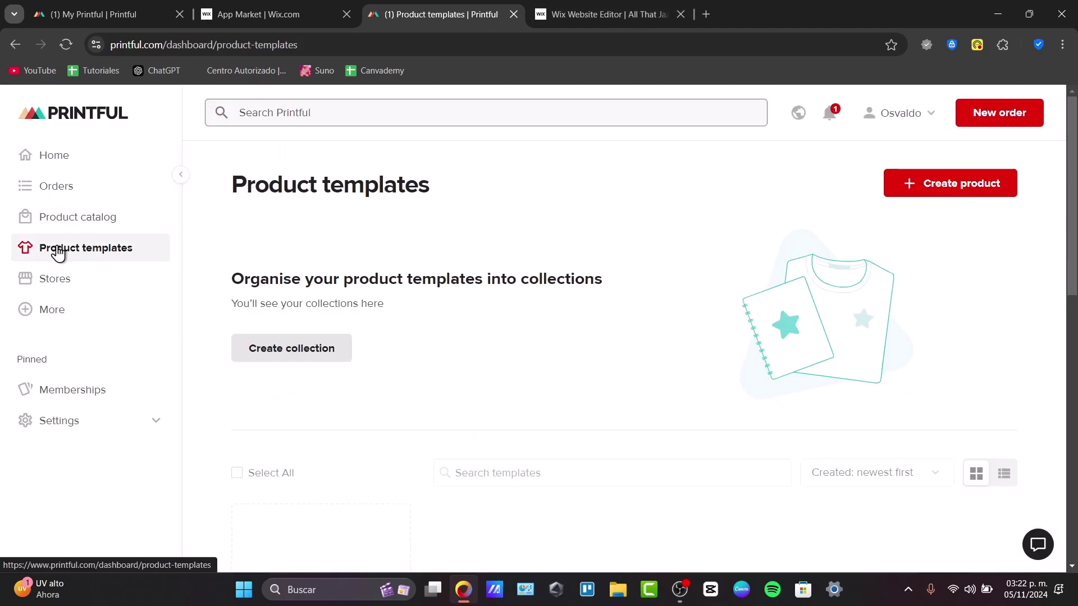
# - Edit the Unisex Hoodie template to add black and another colour, then select it
pyautogui.scroll(-4, 628, 320)
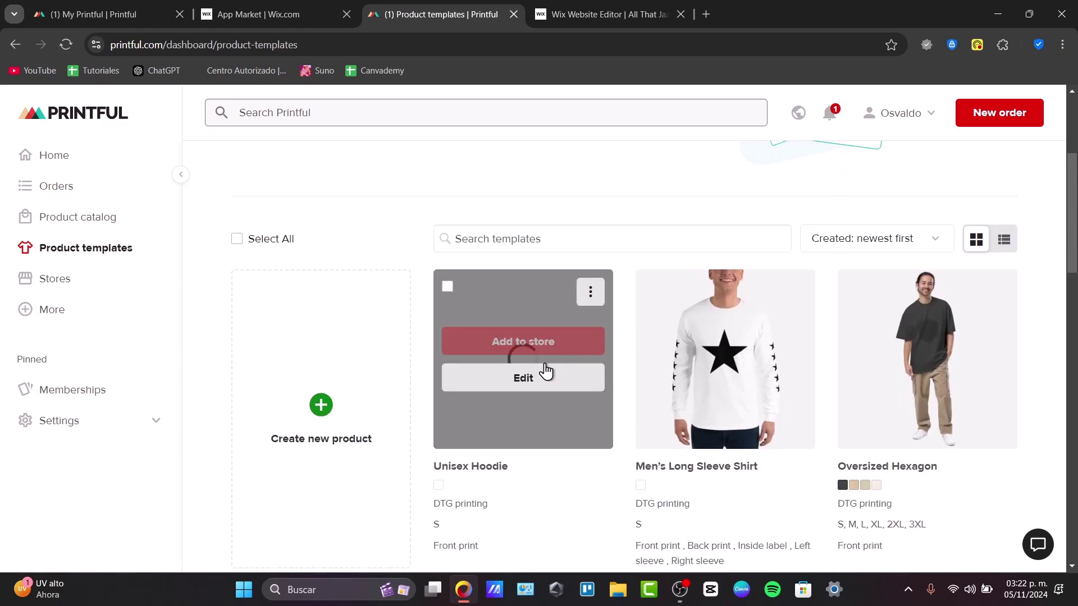
pyautogui.moveTo(571, 354)
pyautogui.click(473, 388)
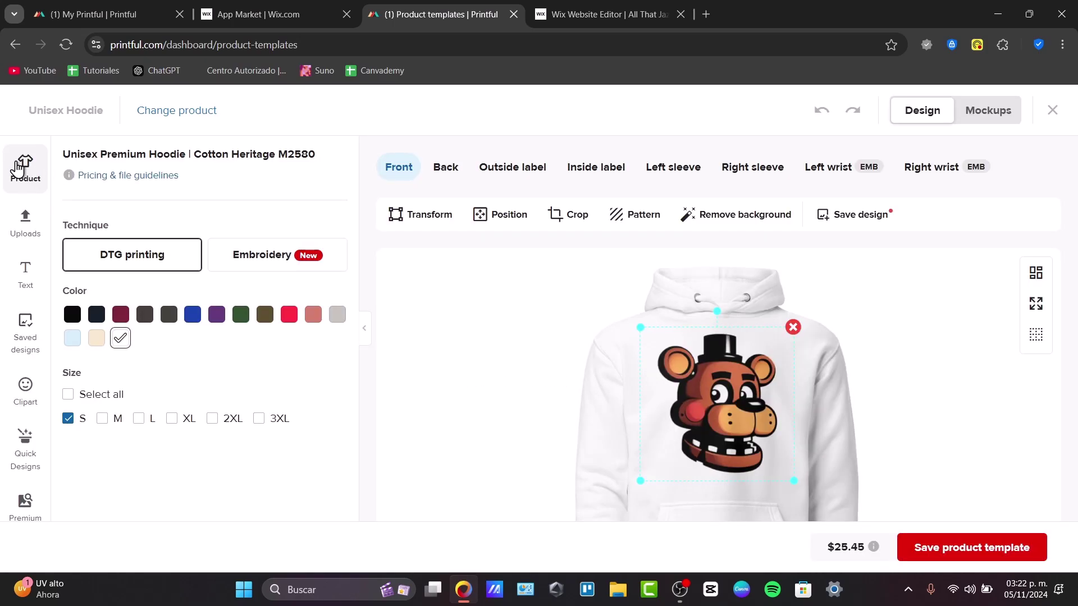
pyautogui.click(78, 315)
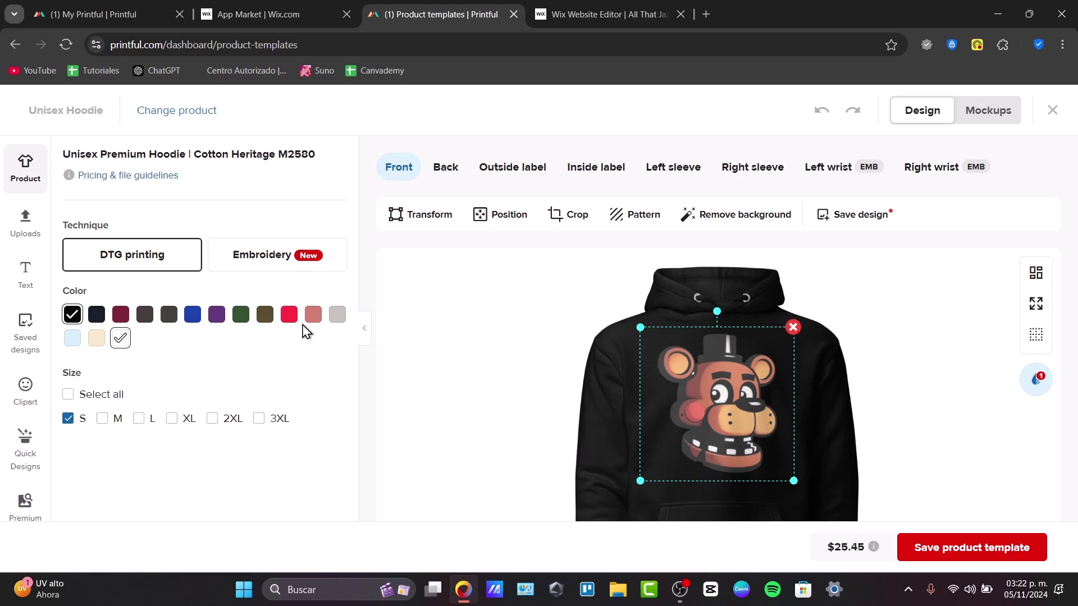
pyautogui.click(288, 314)
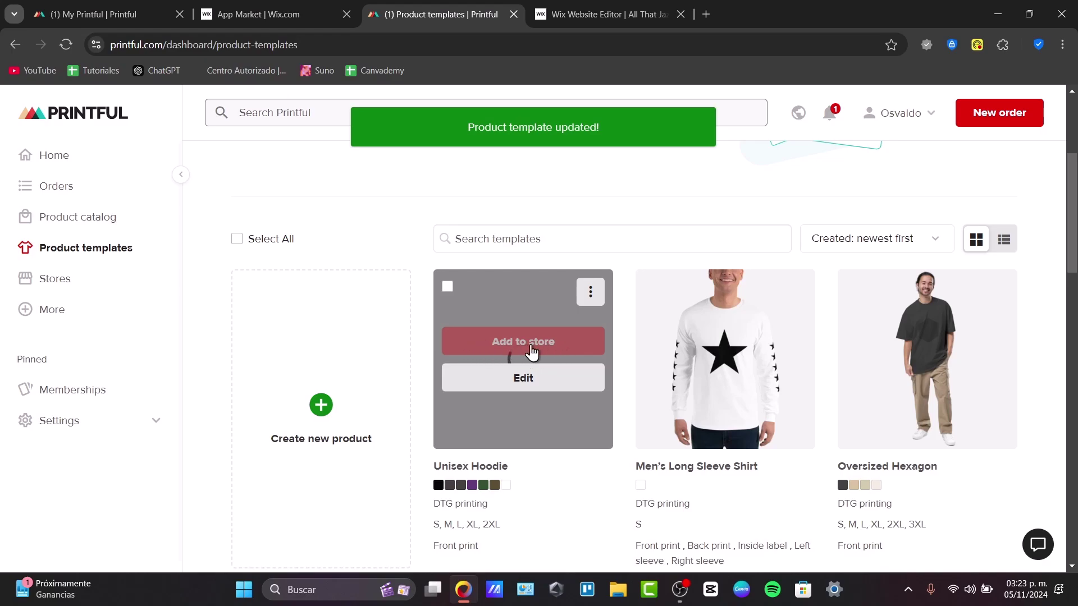
pyautogui.click(447, 287)
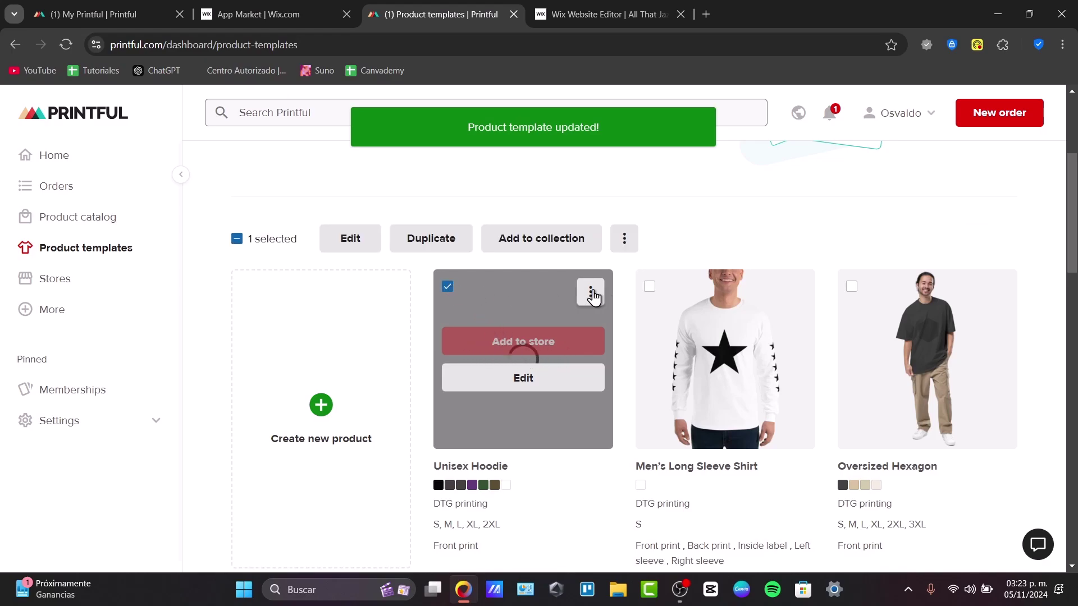
# - Continue the Printful hoodie template from the product step to mockups
pyautogui.scroll(-16, 993, 440)
pyautogui.scroll(8, 994, 439)
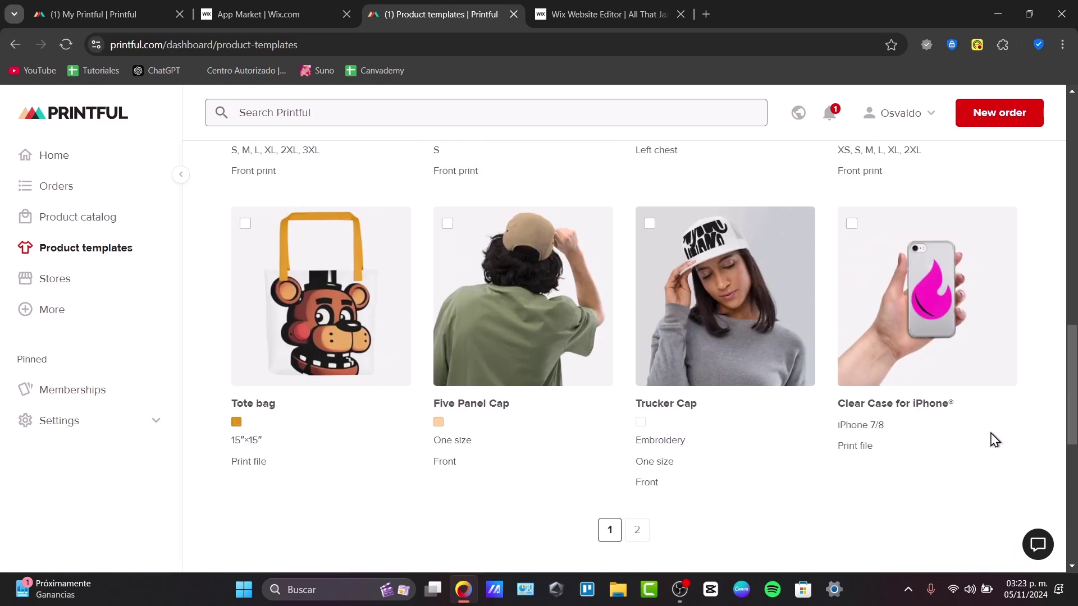
pyautogui.scroll(4, 993, 440)
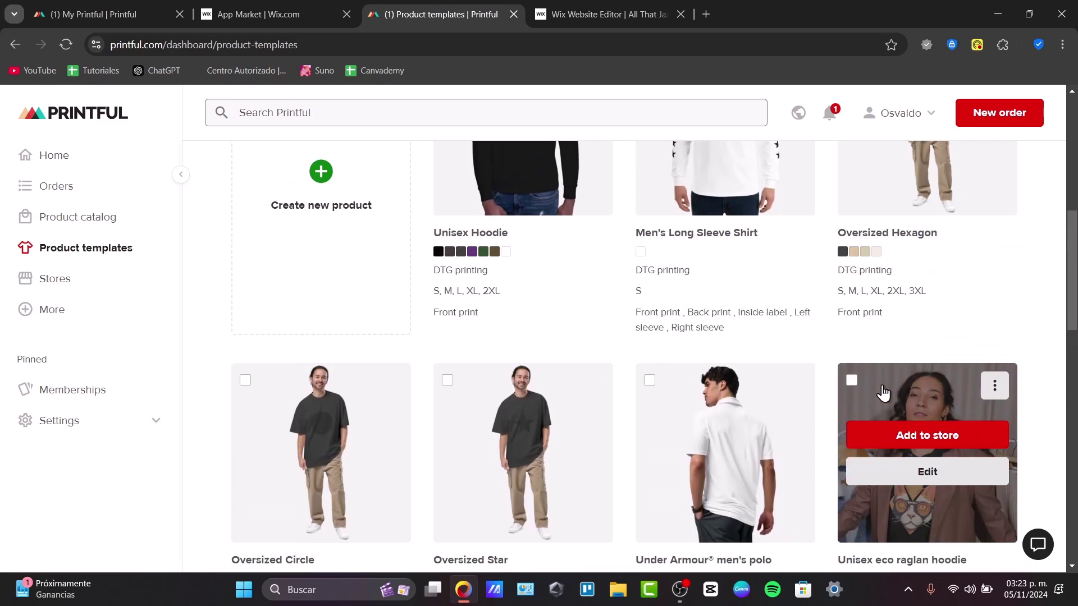
pyautogui.scroll(5, 851, 386)
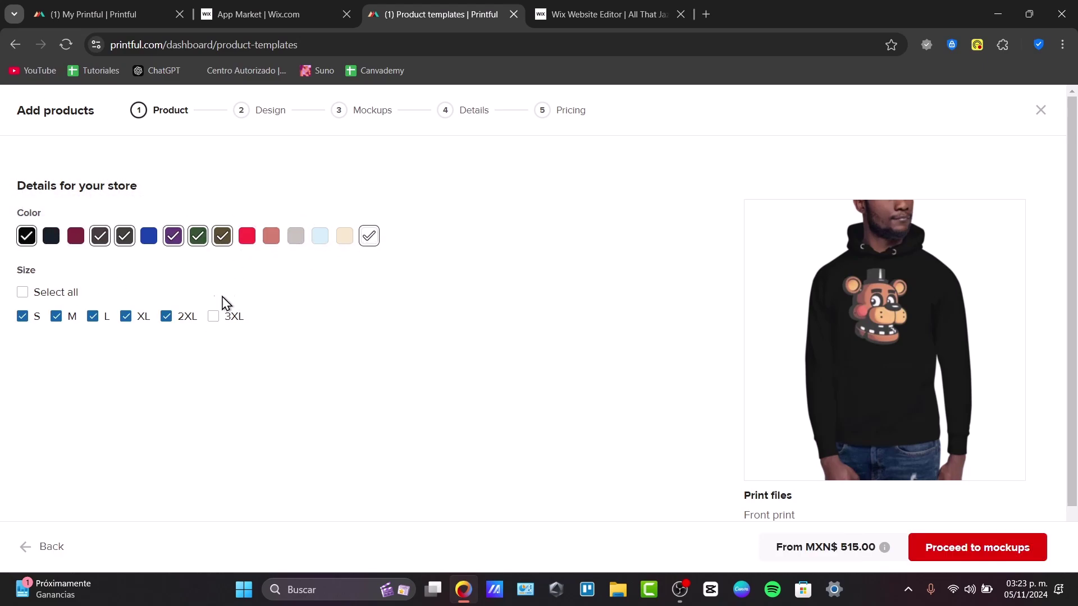
pyautogui.click(1000, 555)
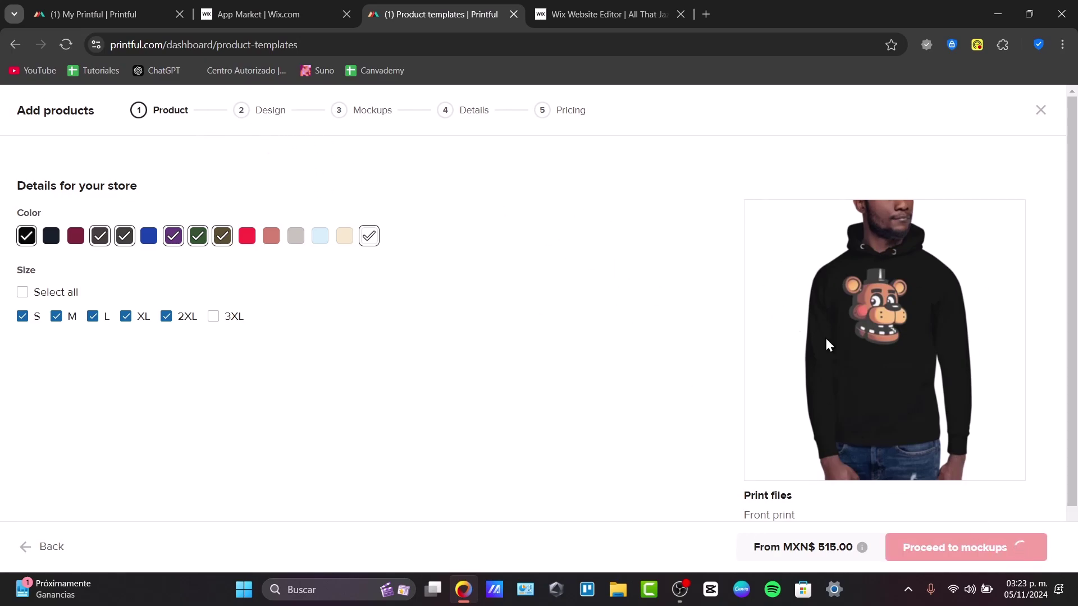
# - Advance past the details step to the Pricing table with MXN$ 665.50–698.50 retail prices
pyautogui.click(611, 3)
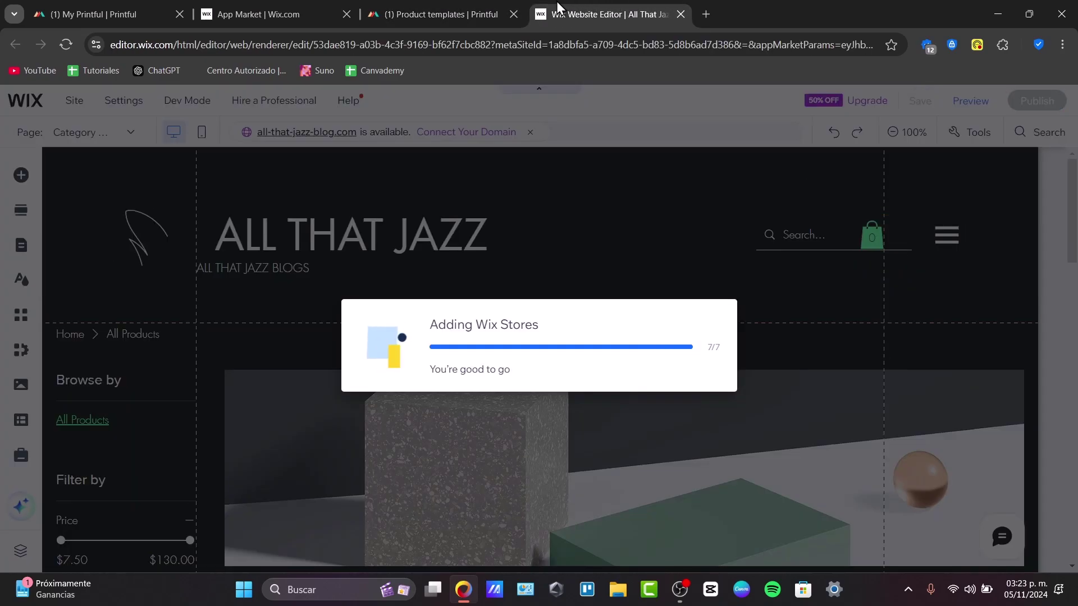
pyautogui.click(426, 3)
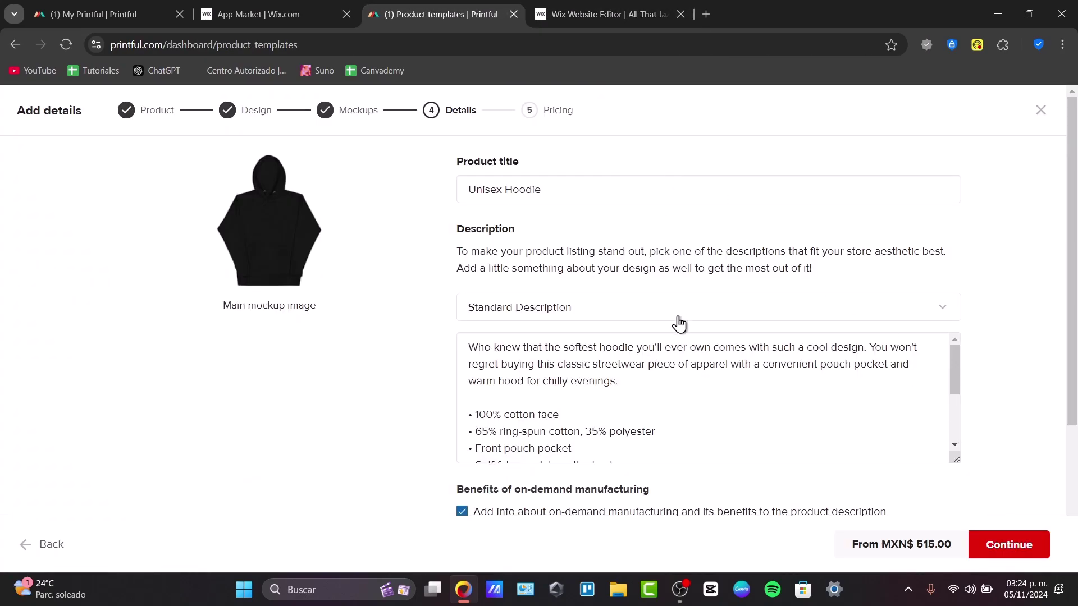
pyautogui.scroll(-4, 679, 324)
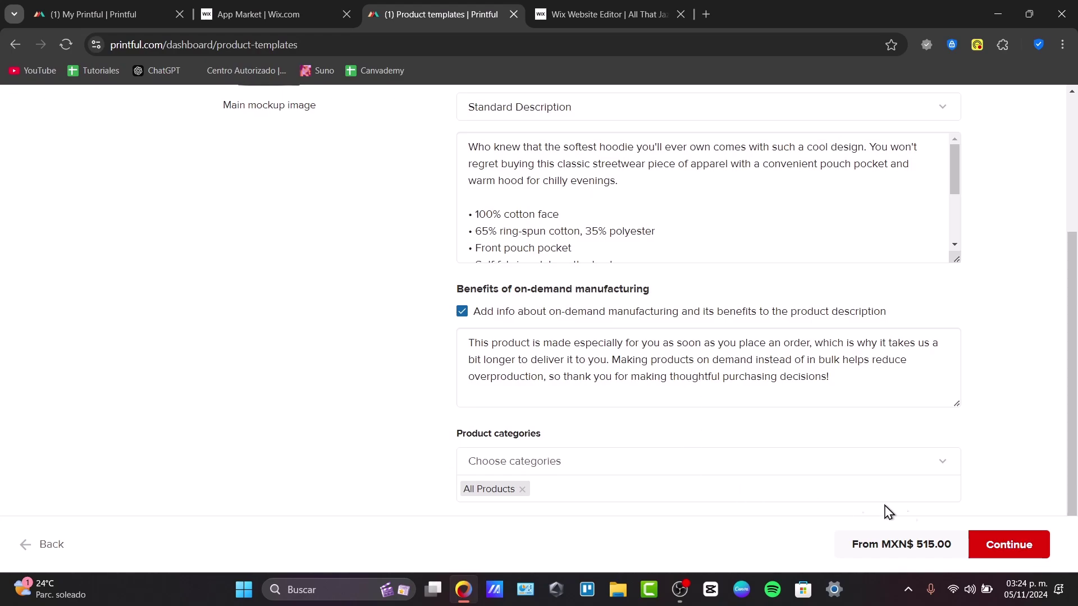
pyautogui.click(1034, 546)
pyautogui.scroll(-4, 1031, 460)
pyautogui.click(1008, 544)
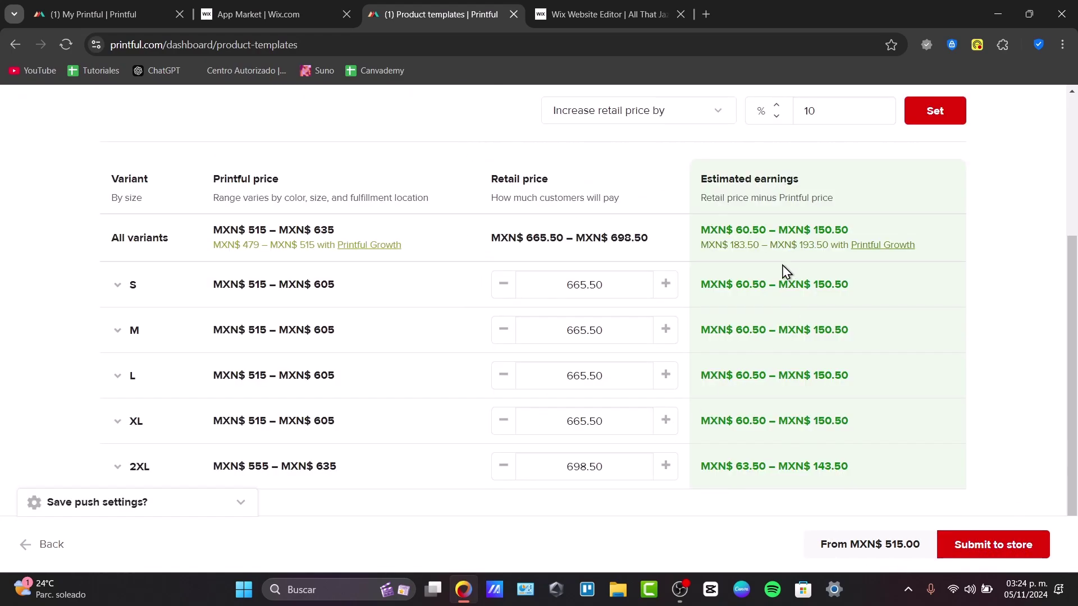
# - Apply a 1% retail markup to all hoodie variants (MXN$ 605–635.50) and submit it
pyautogui.moveTo(702, 183); pyautogui.dragTo(799, 181)
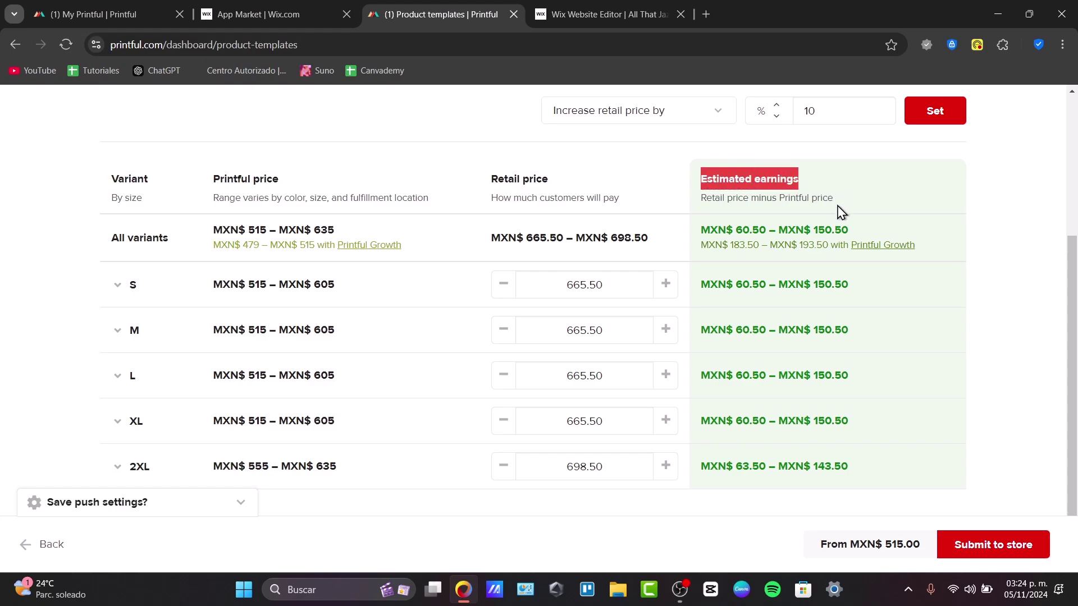
pyautogui.click(781, 116)
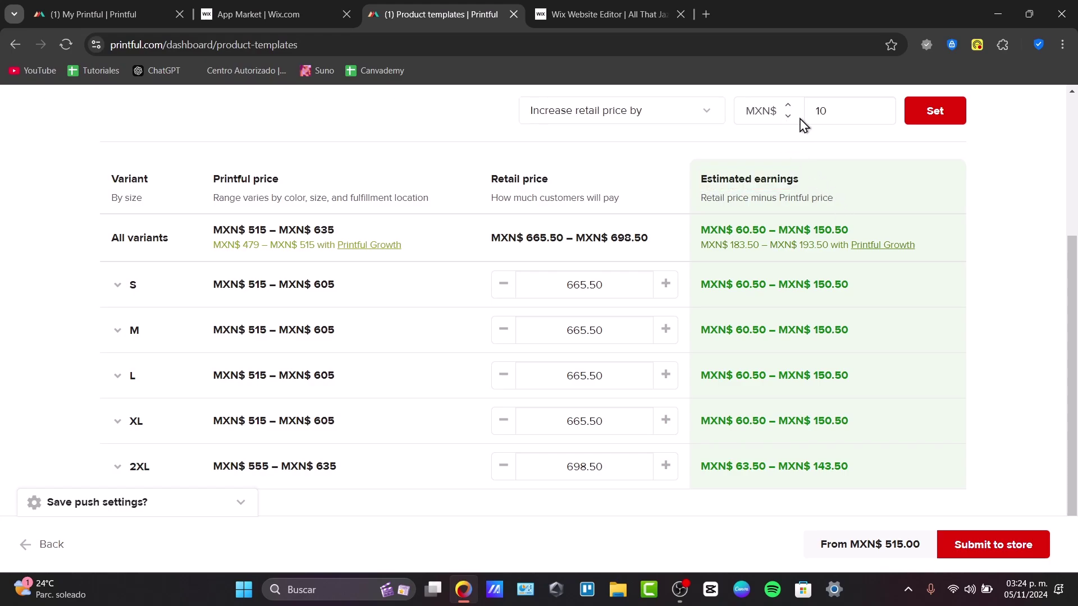
pyautogui.click(787, 116)
pyautogui.press('BackSpace')
pyautogui.click(935, 115)
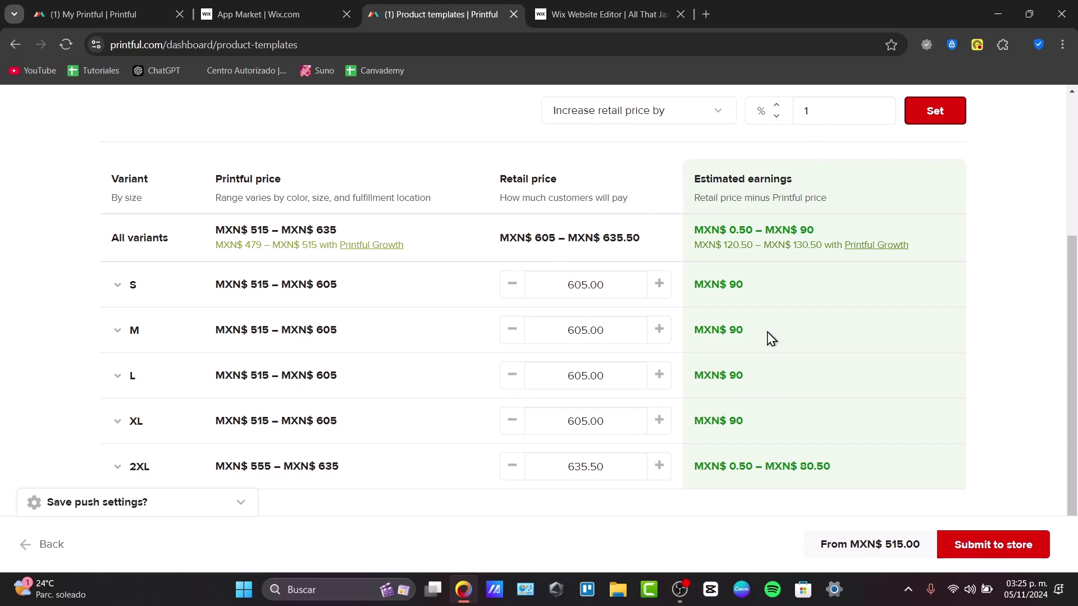
pyautogui.click(1018, 549)
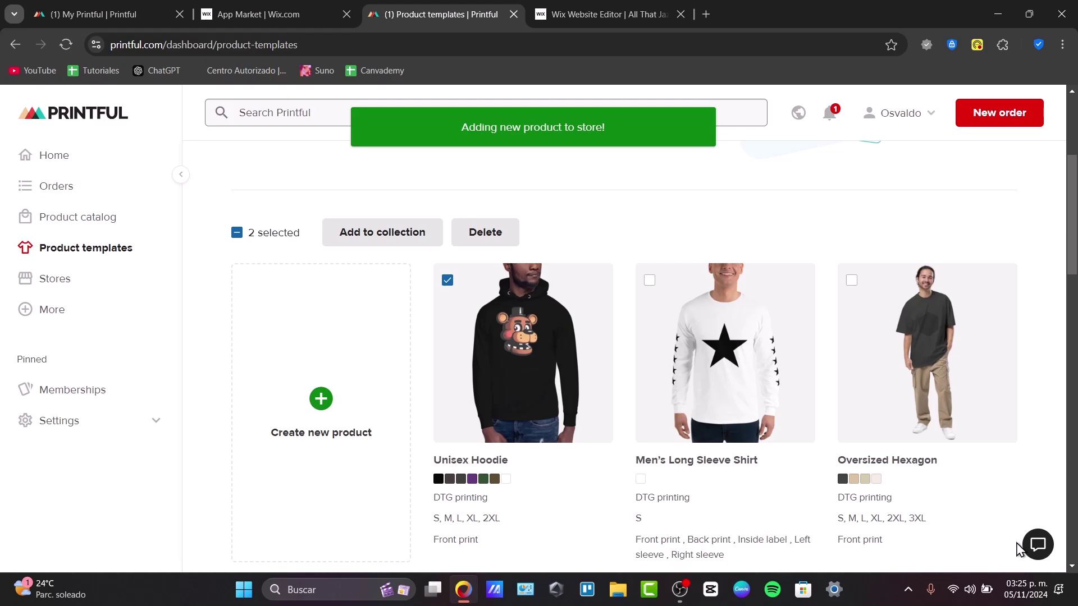
# - Open Manage Products from the editor, listing the Unisex Hoodie at MX$605.00 among 13 products
pyautogui.click(319, 5)
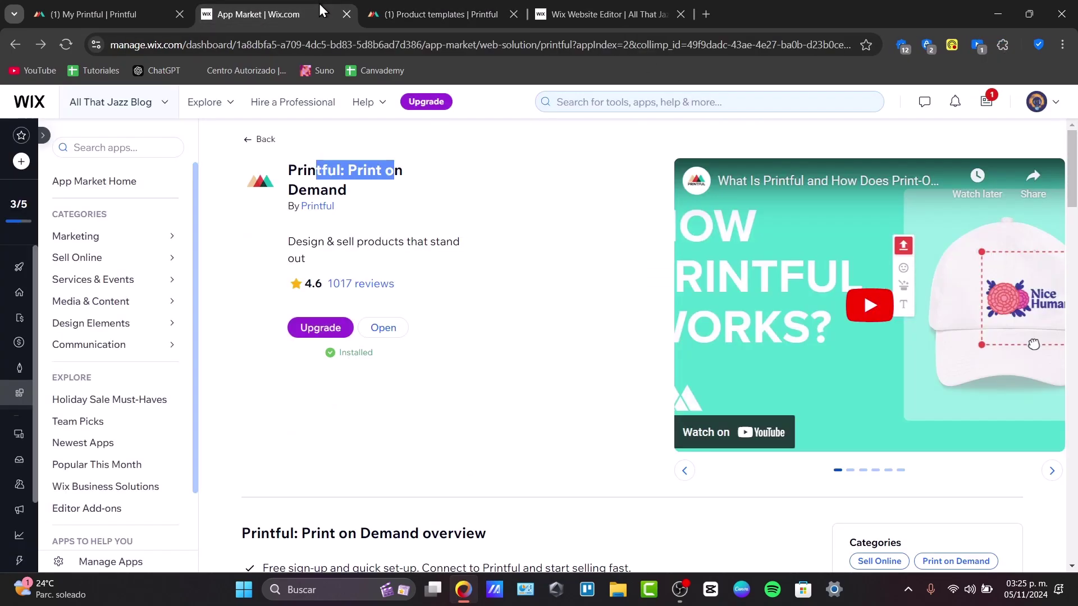
pyautogui.click(595, 13)
pyautogui.scroll(4, 696, 297)
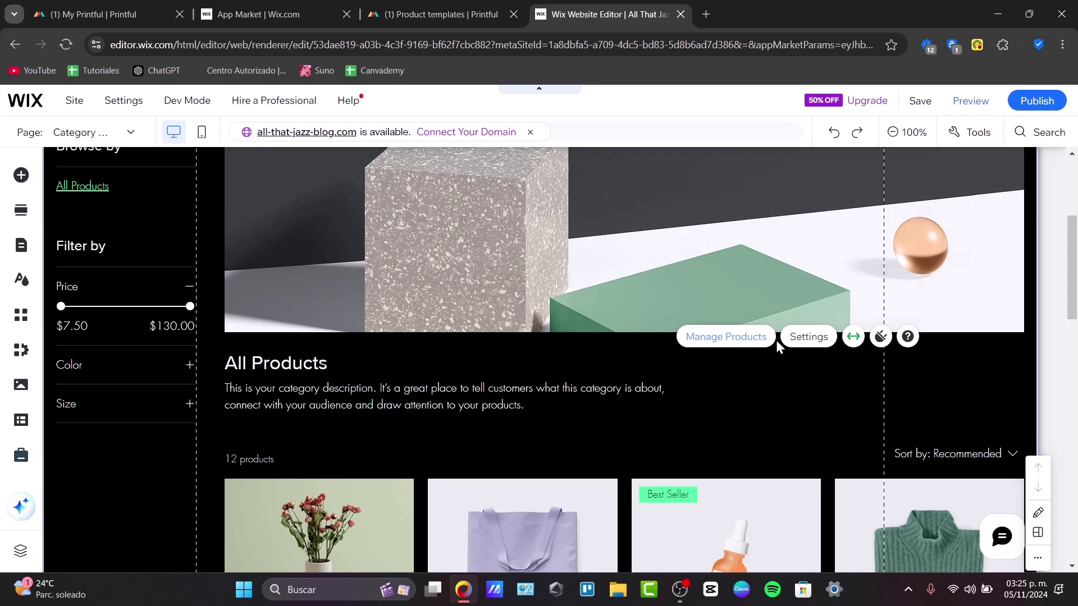
pyautogui.click(774, 340)
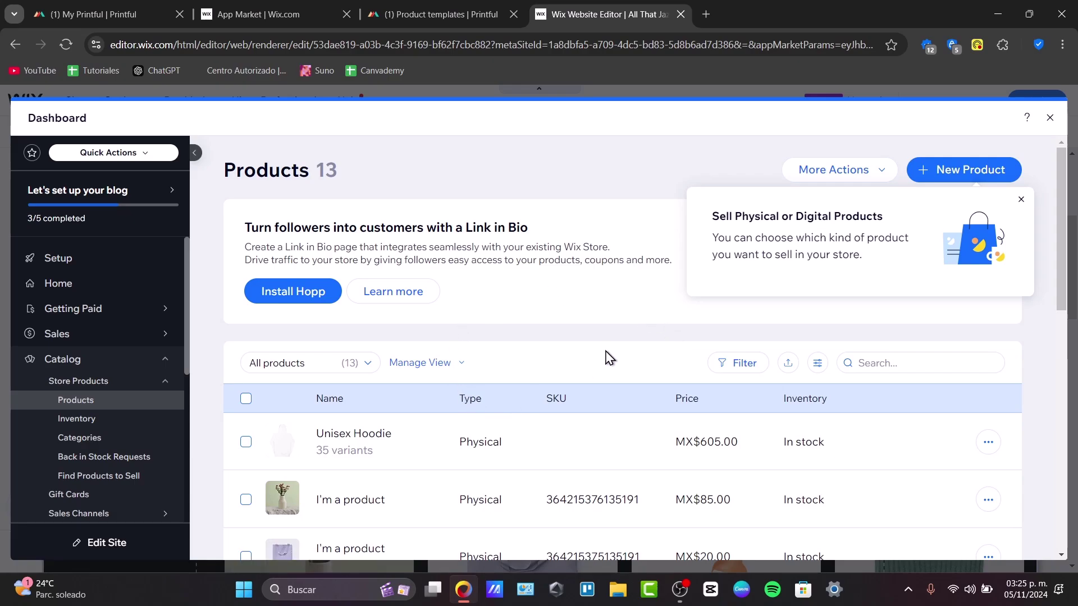
# - Select every product in the list except the Unisex Hoodie
pyautogui.scroll(-12, 609, 358)
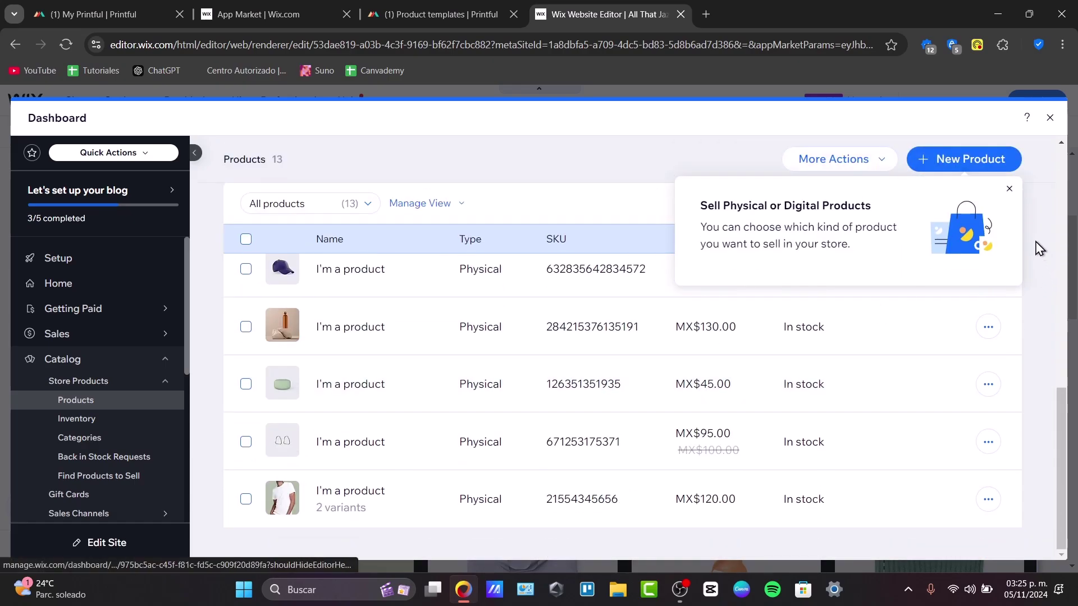
pyautogui.click(1009, 189)
pyautogui.scroll(10, 476, 373)
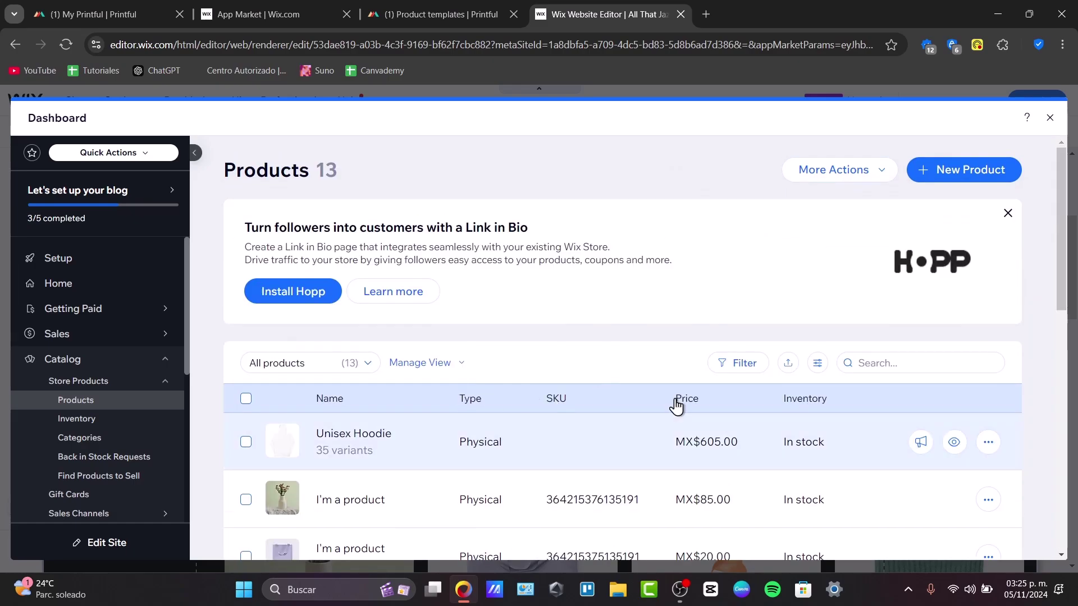
pyautogui.click(245, 399)
pyautogui.click(246, 442)
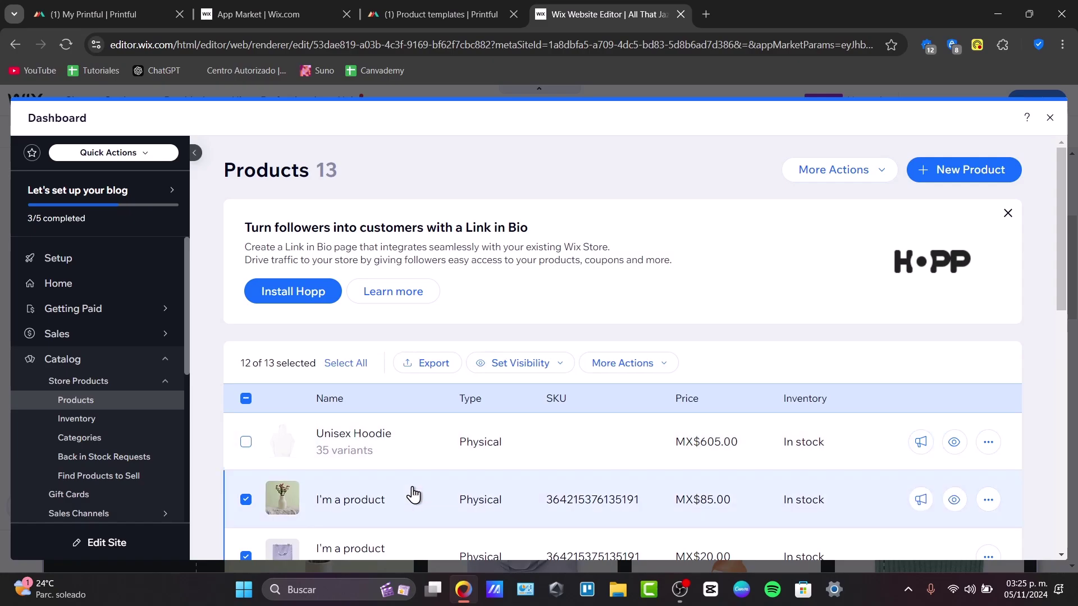
# - Delete the twelve selected sample products through the bulk actions menu and confirm
pyautogui.scroll(-4, 542, 367)
pyautogui.scroll(-3, 568, 351)
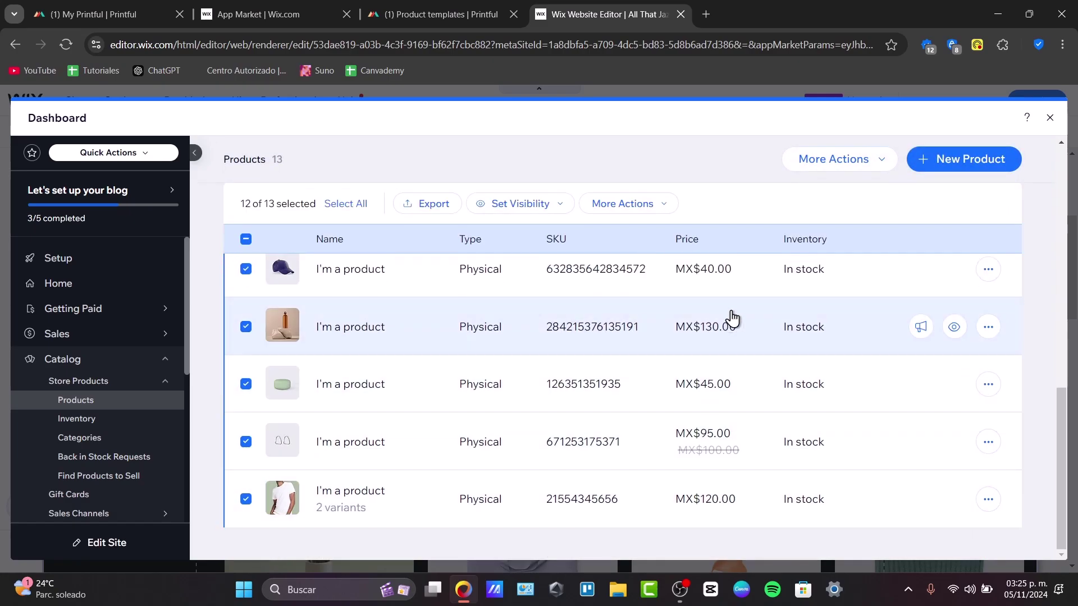
pyautogui.scroll(8, 764, 433)
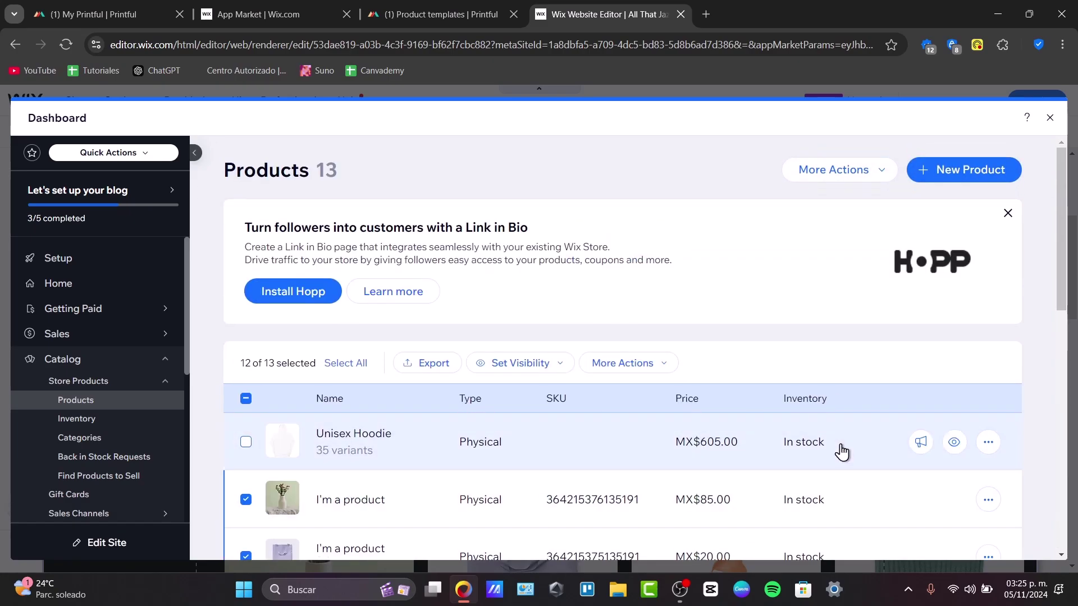
pyautogui.click(1008, 218)
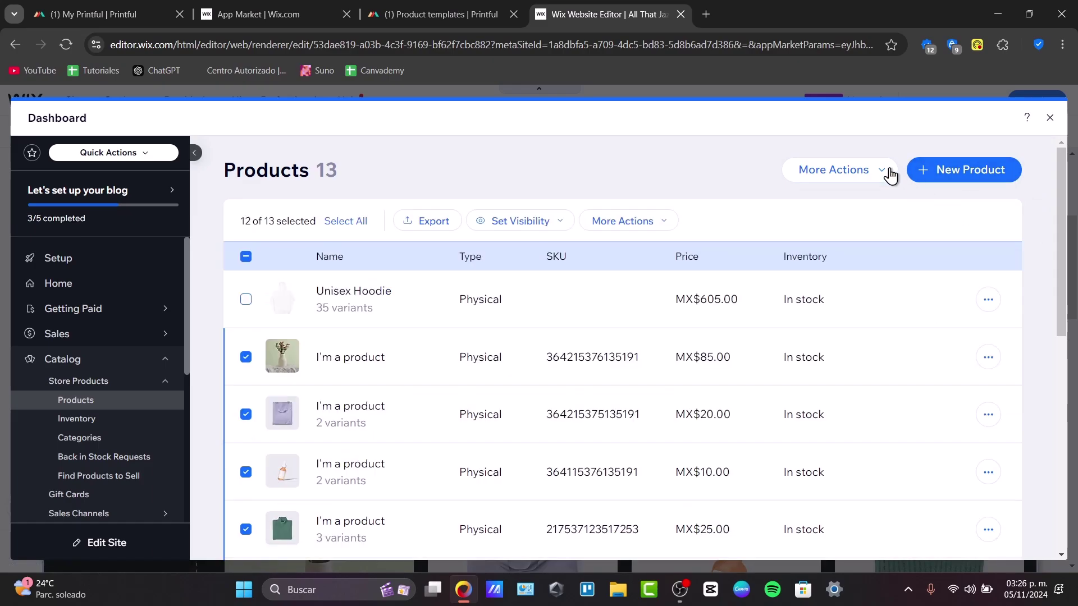
pyautogui.click(888, 171)
pyautogui.click(1043, 255)
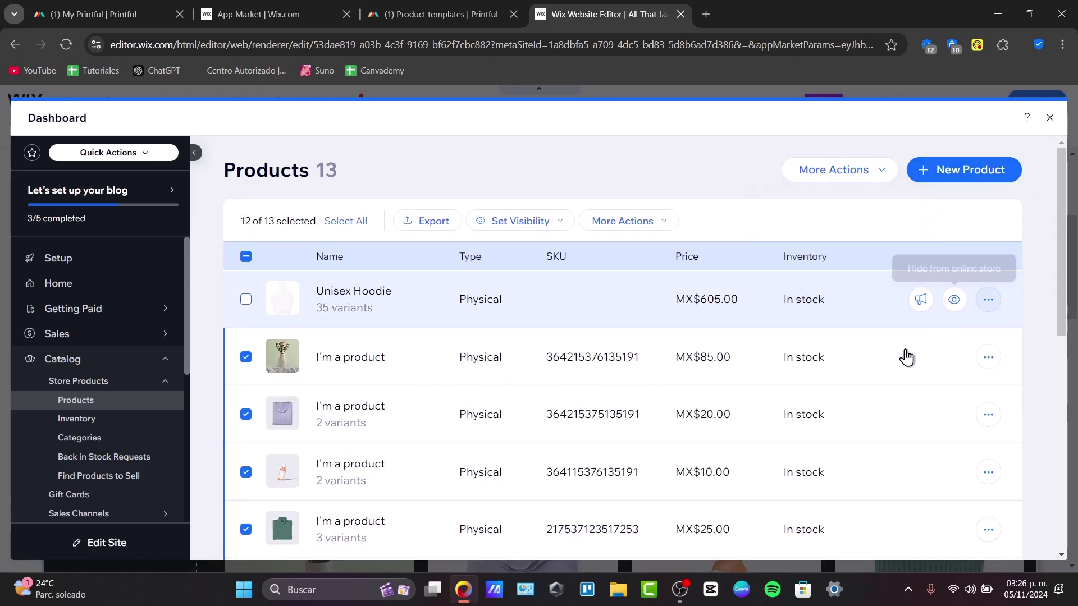
pyautogui.click(604, 236)
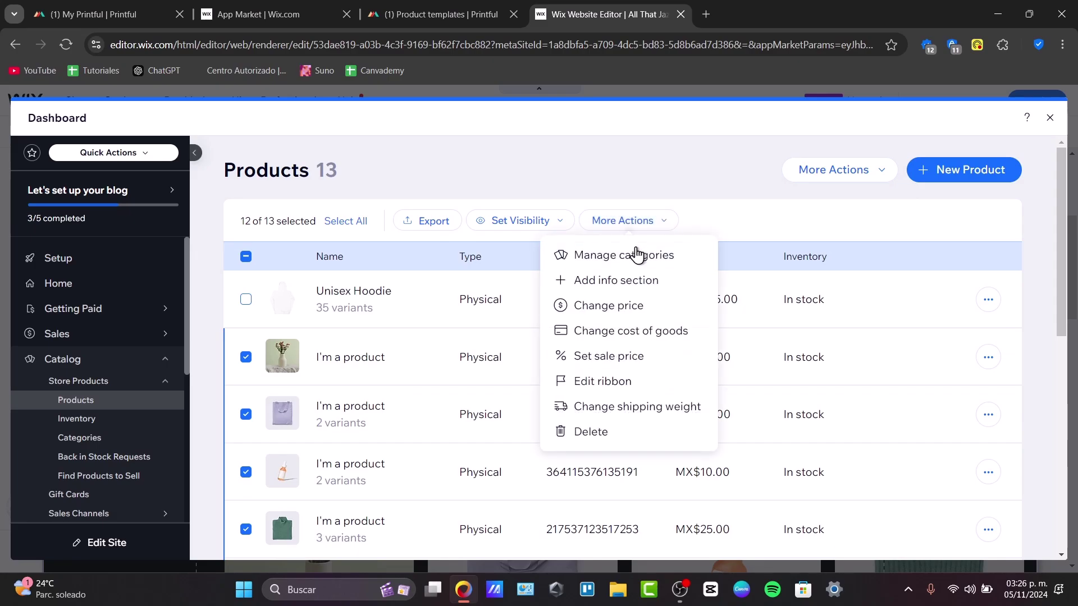
pyautogui.click(619, 435)
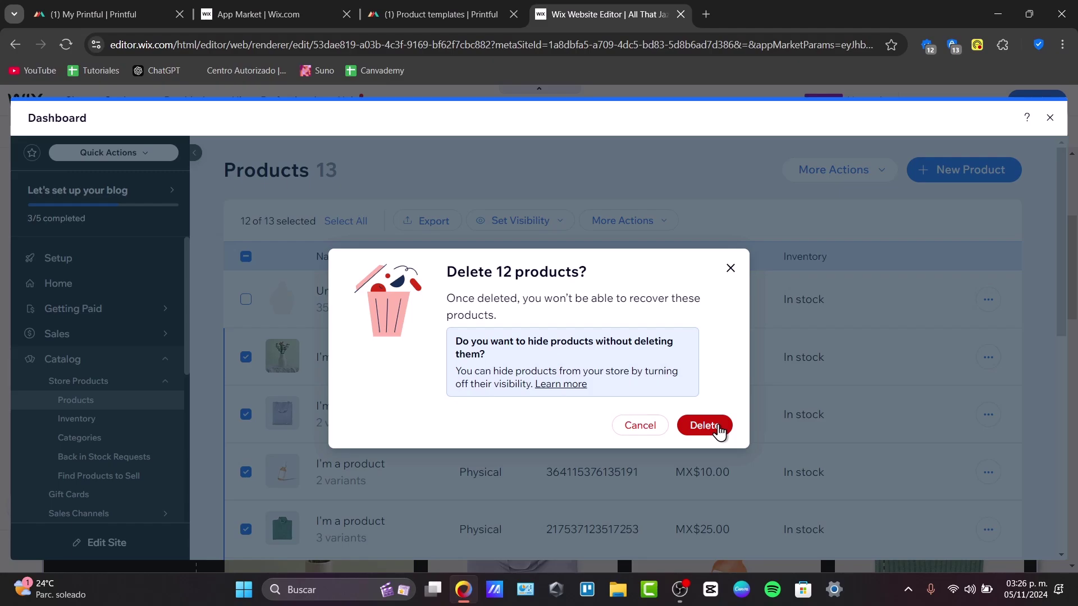
pyautogui.click(704, 426)
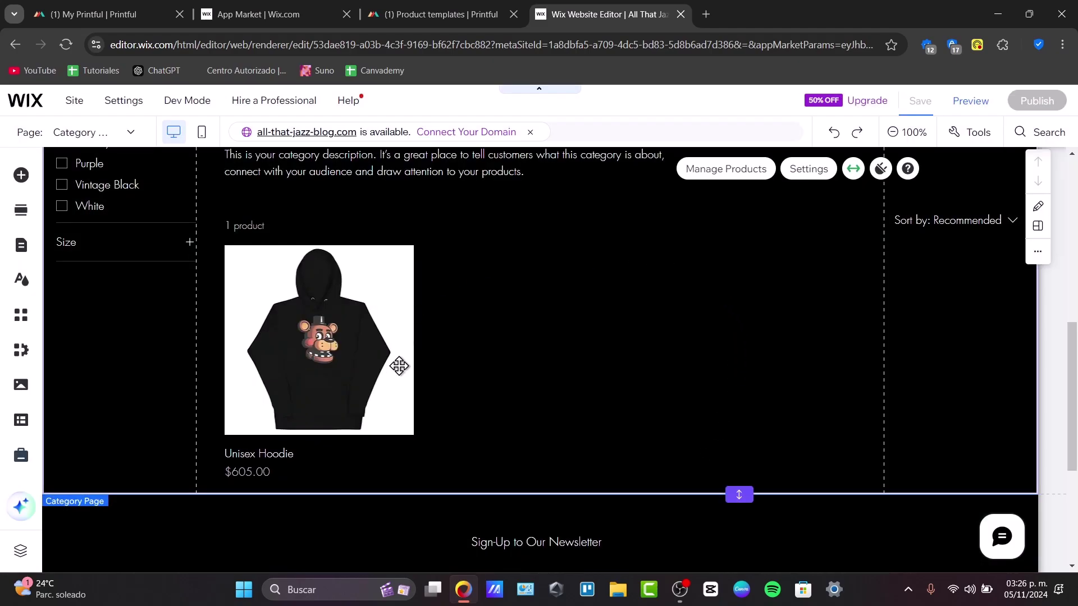
# - Save the site with Ctrl+S and publish it now
pyautogui.hotkey('ctrl', 's')
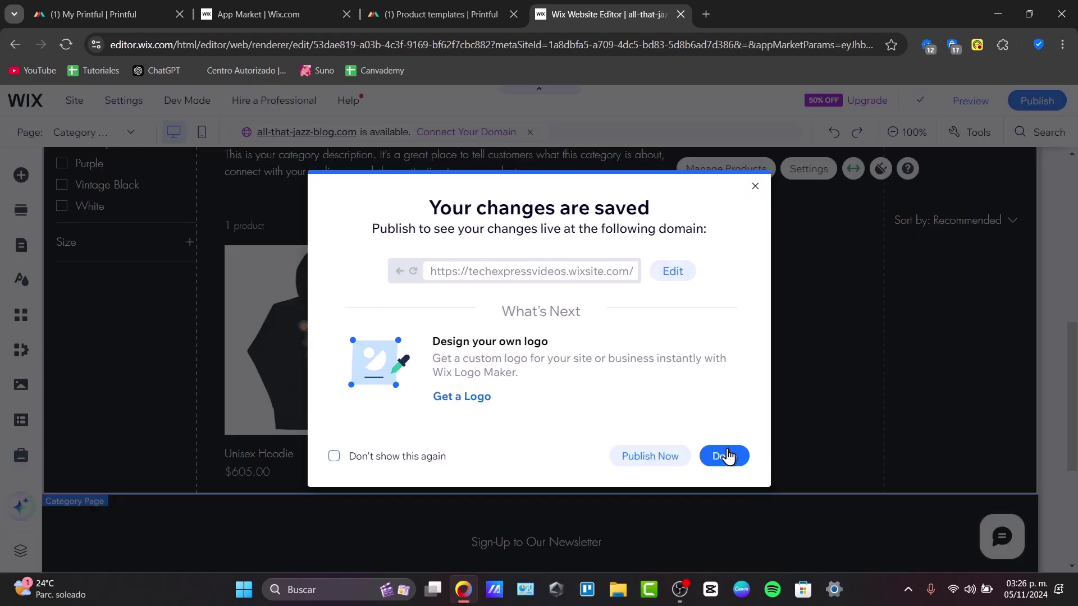
pyautogui.click(659, 462)
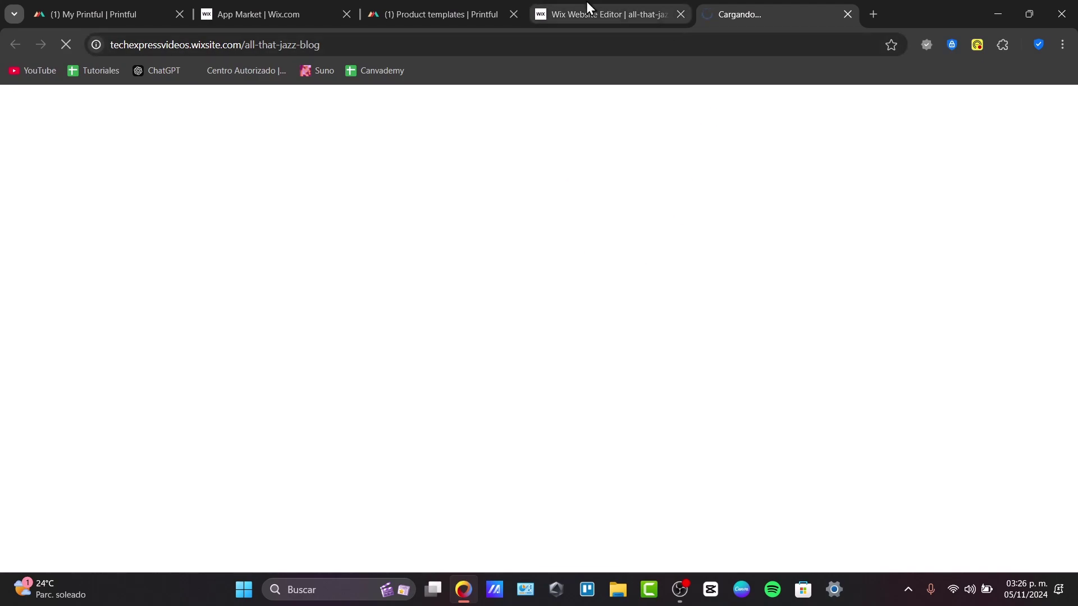
# - On the live site, go through the menu's shop listing to the Unisex Hoodie page
pyautogui.click(567, 8)
pyautogui.click(449, 9)
pyautogui.click(806, 7)
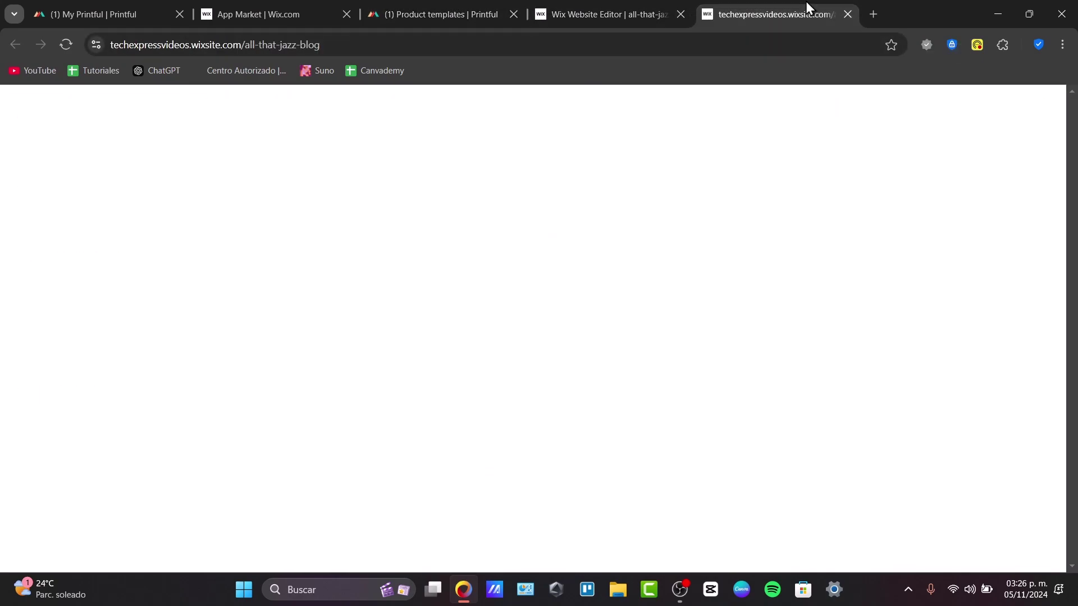
pyautogui.scroll(-5, 632, 302)
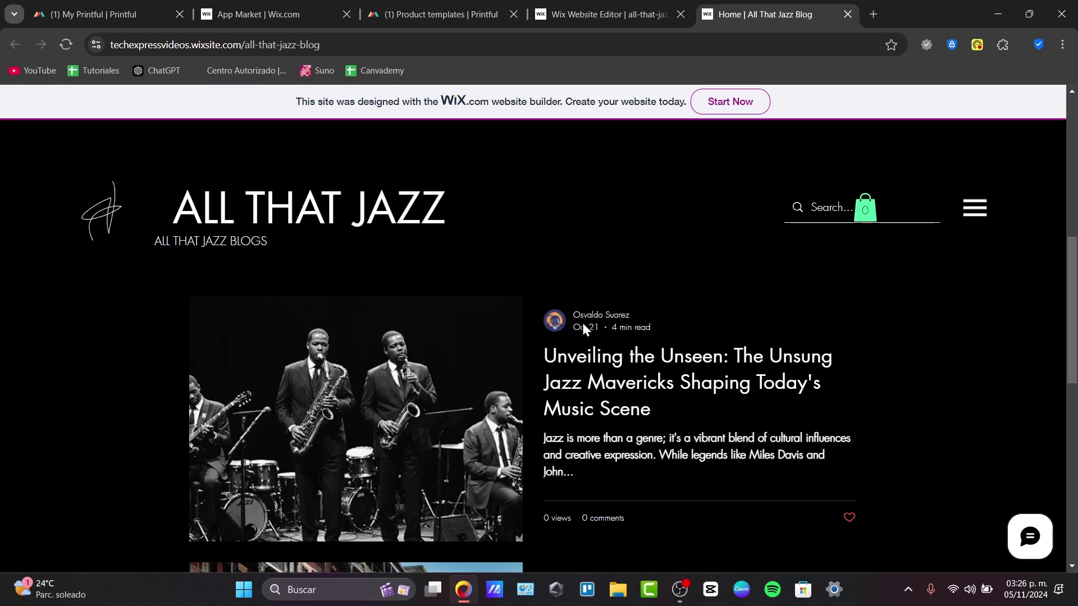
pyautogui.scroll(-8, 584, 329)
pyautogui.scroll(-2, 672, 241)
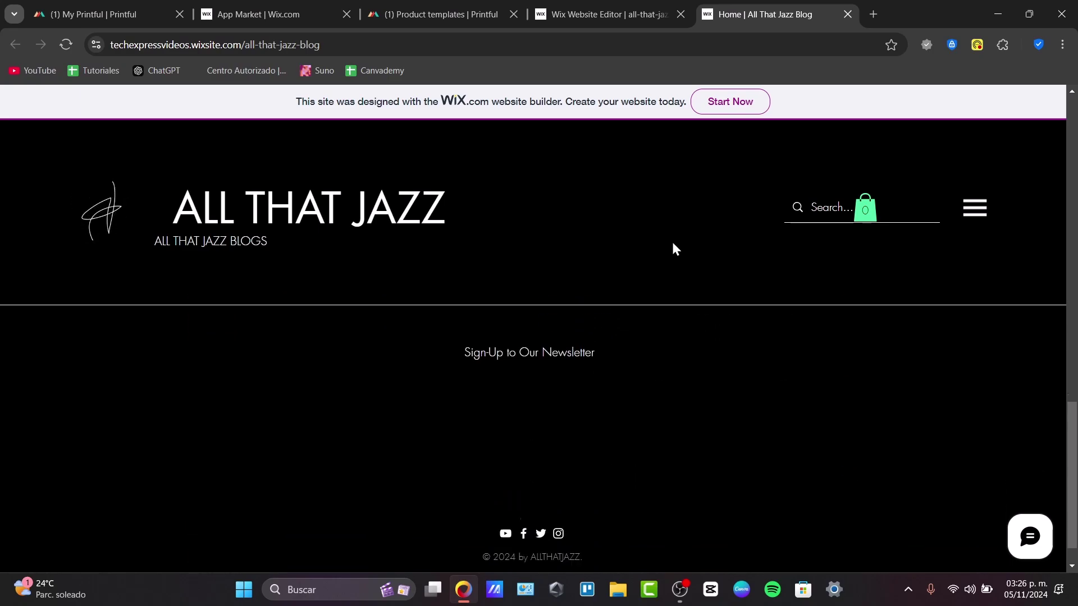
pyautogui.click(974, 208)
pyautogui.click(589, 437)
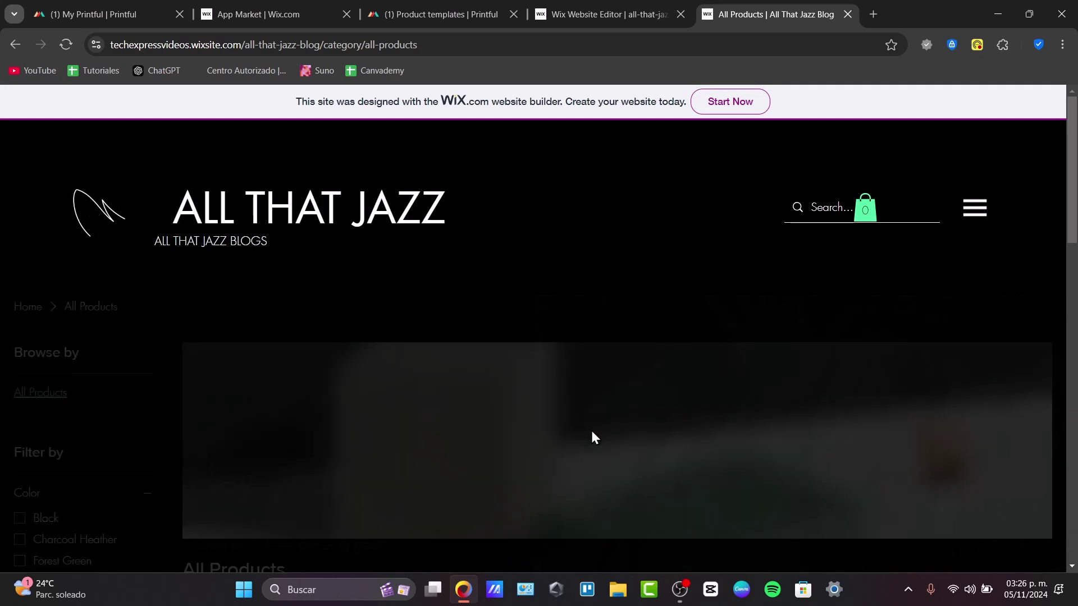
pyautogui.scroll(-5, 592, 436)
pyautogui.scroll(2, 591, 428)
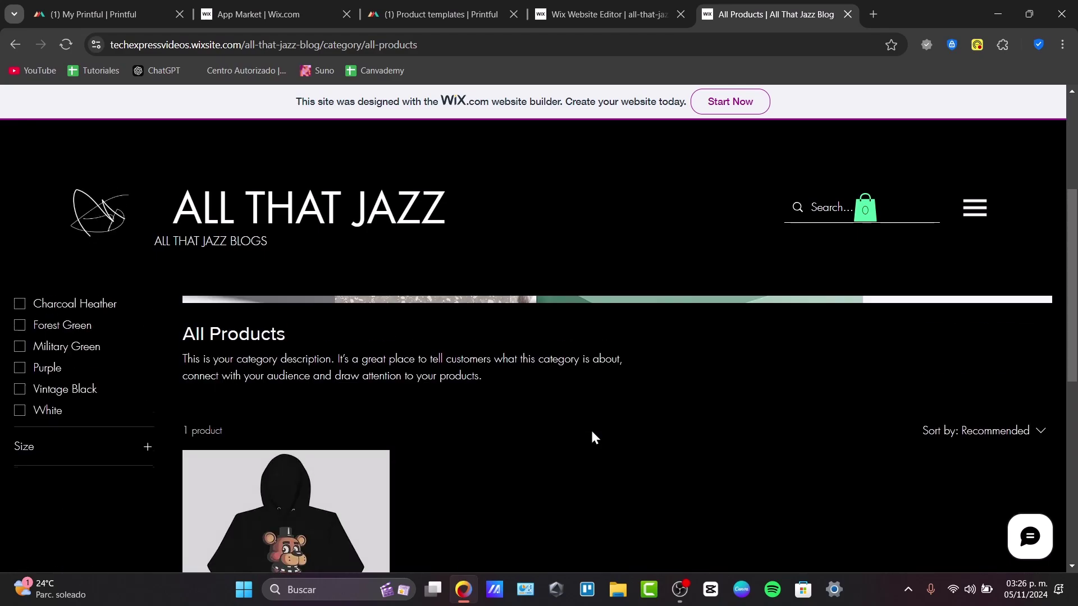
pyautogui.click(355, 484)
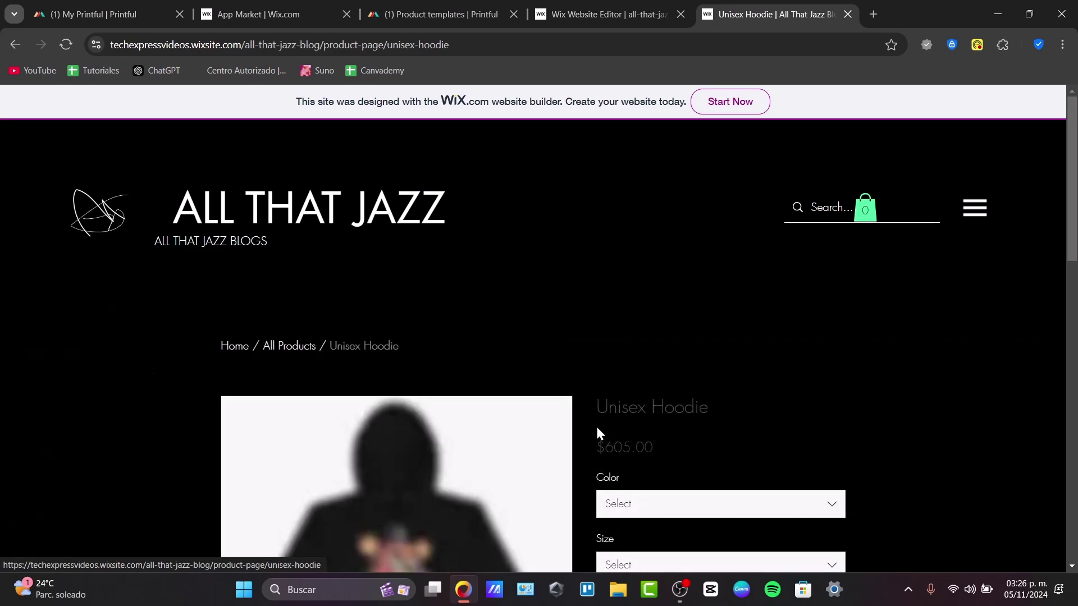
# - Check the hoodie's available colours and size options
pyautogui.scroll(-4, 595, 425)
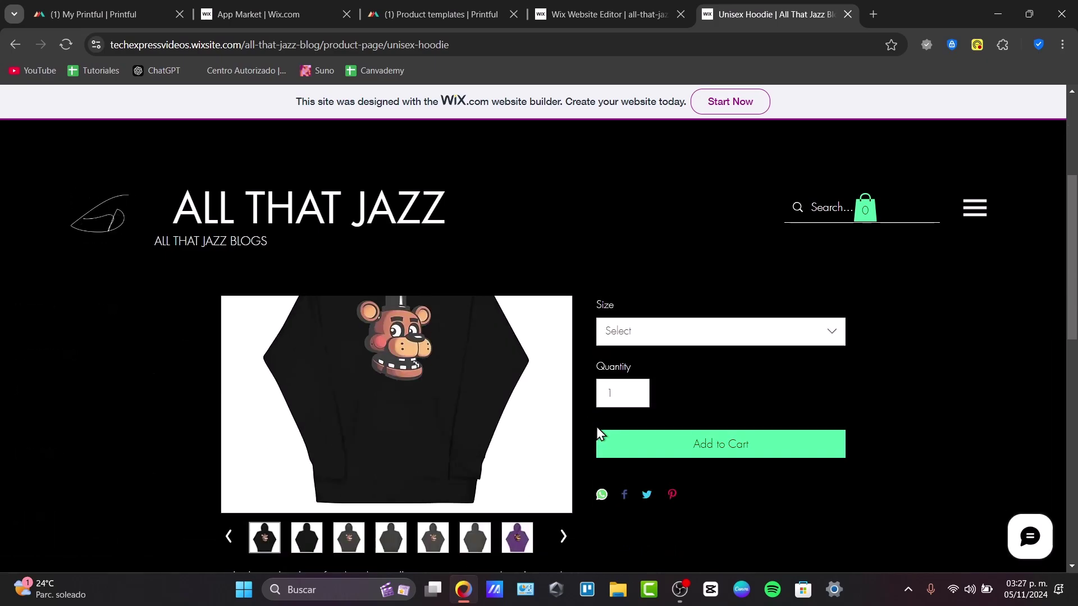
pyautogui.scroll(-3, 596, 430)
pyautogui.scroll(3, 596, 433)
pyautogui.moveTo(1074, 251); pyautogui.dragTo(1074, 219)
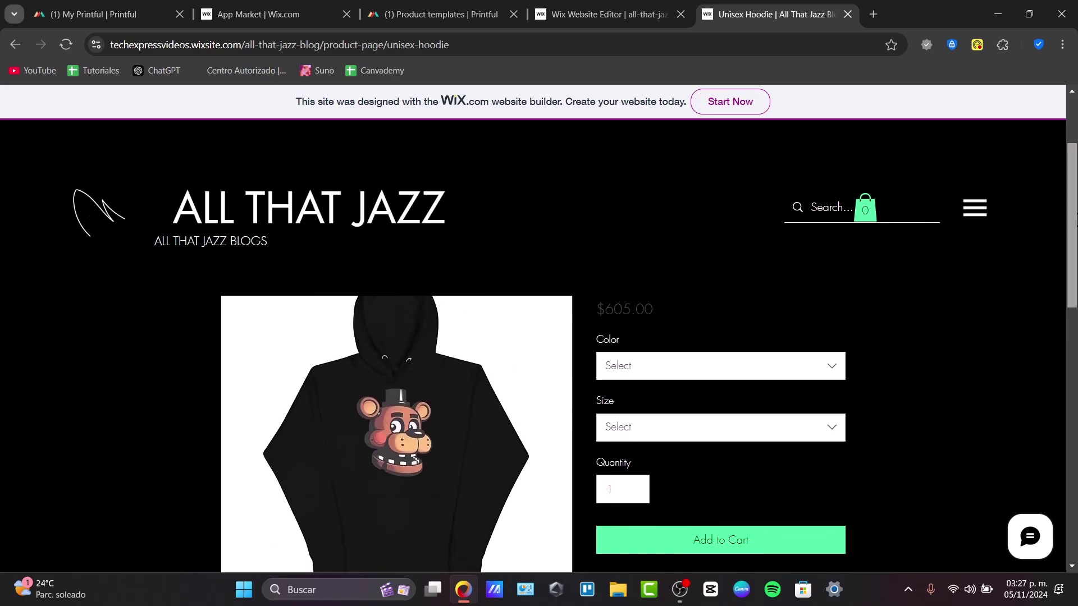
pyautogui.click(722, 366)
pyautogui.click(692, 441)
pyautogui.scroll(-5, 697, 483)
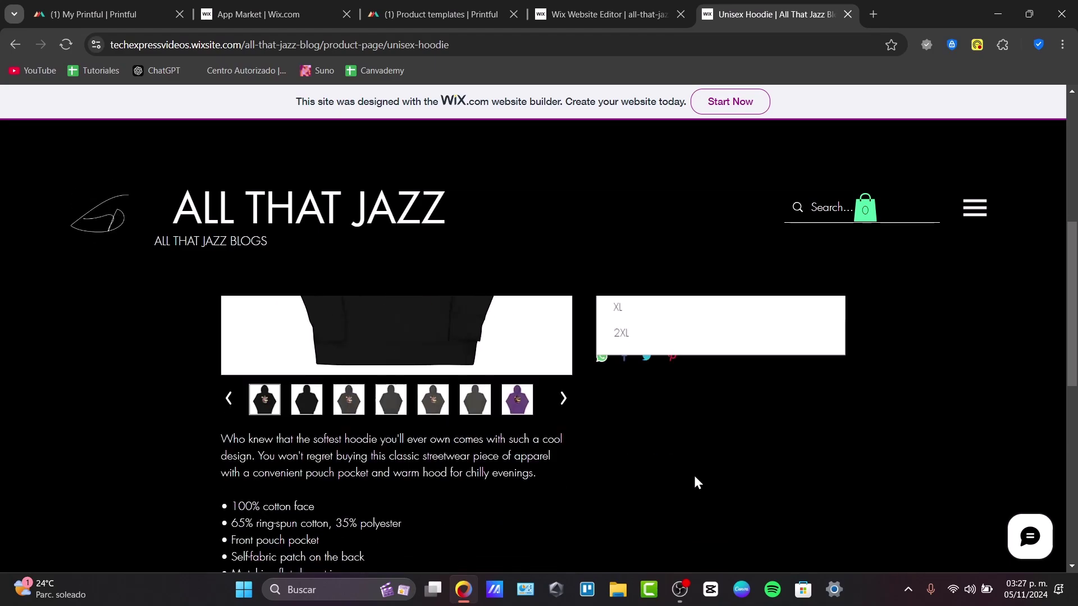
pyautogui.click(335, 404)
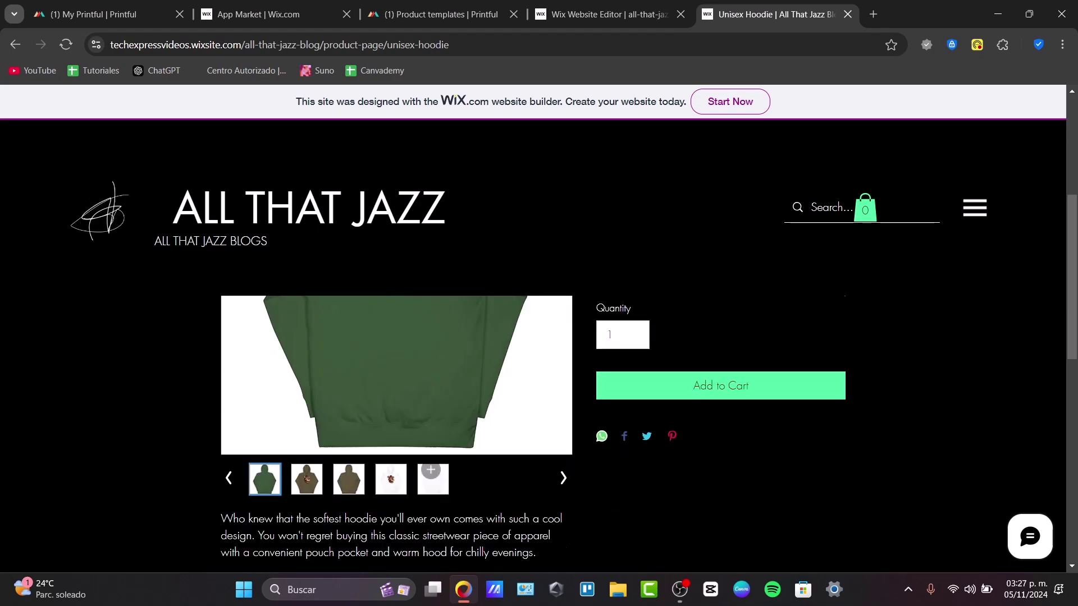
# - Browse the white, olive and other hoodie pictures in the product gallery
pyautogui.click(433, 400)
pyautogui.click(388, 399)
pyautogui.scroll(3, 386, 403)
pyautogui.scroll(-3, 386, 402)
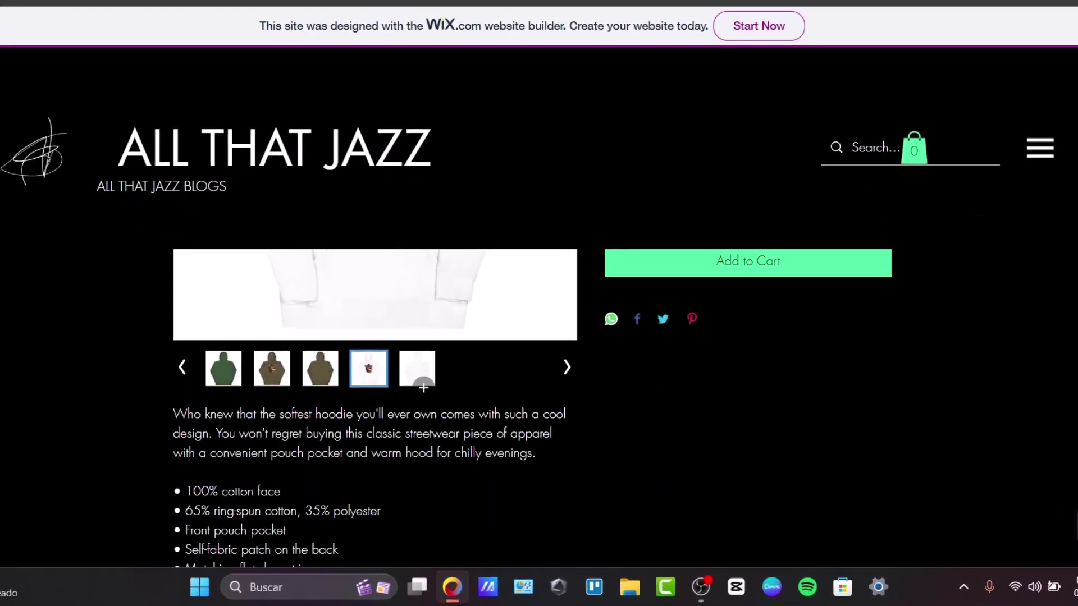
pyautogui.click(346, 396)
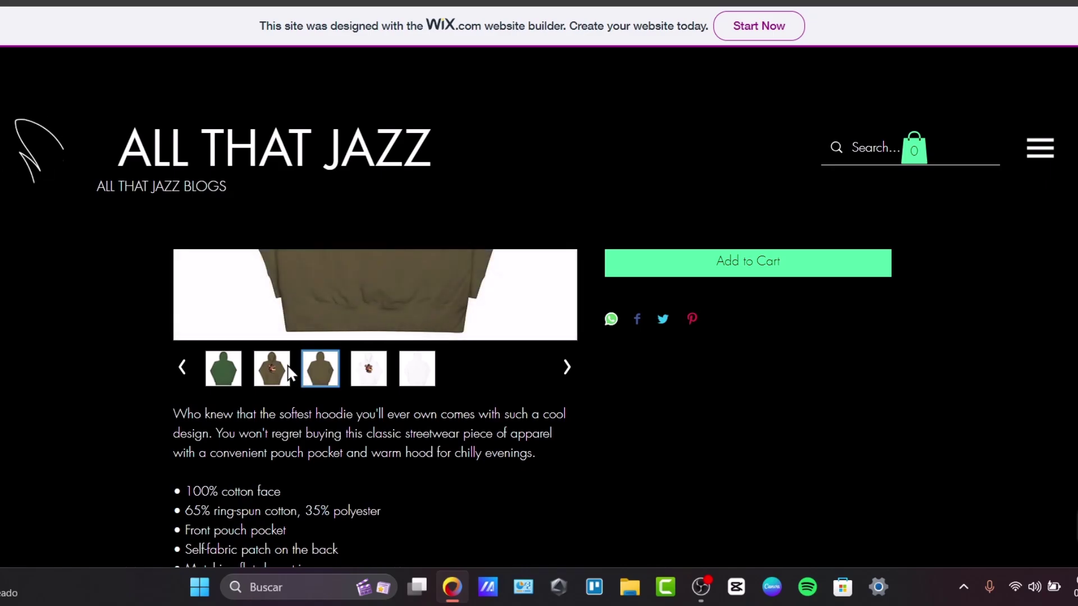
pyautogui.scroll(-10, 359, 337)
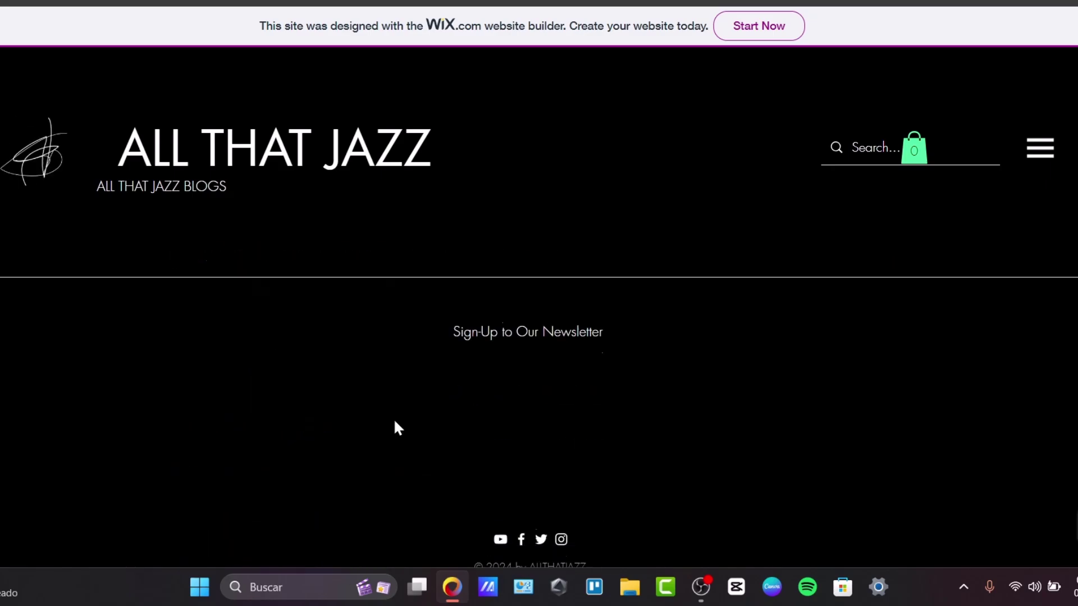
pyautogui.scroll(15, 415, 417)
pyautogui.scroll(2, 421, 415)
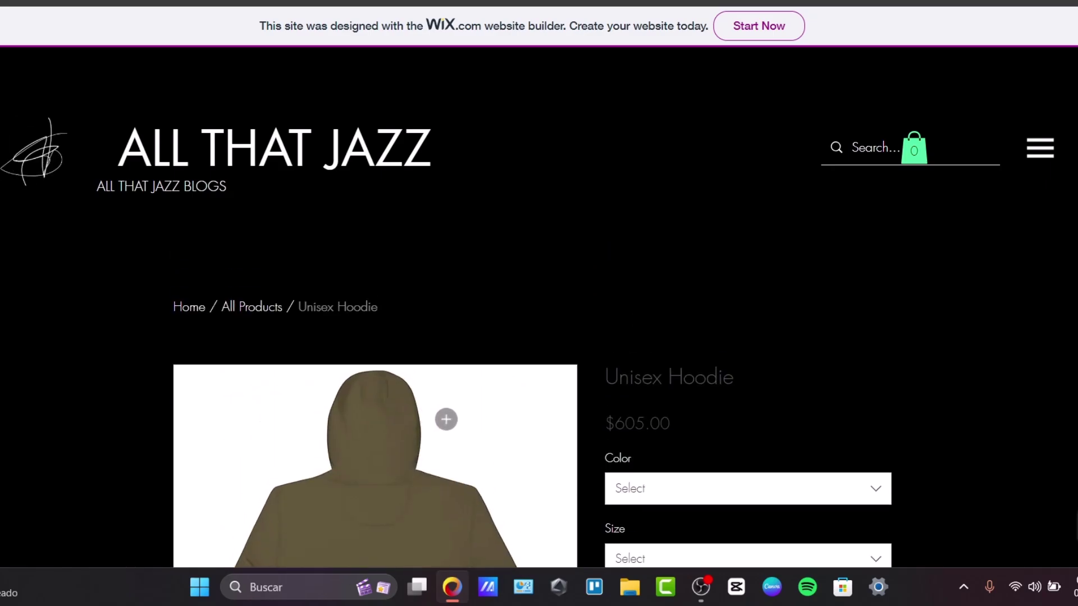
pyautogui.scroll(-2, 445, 419)
pyautogui.scroll(2, 447, 418)
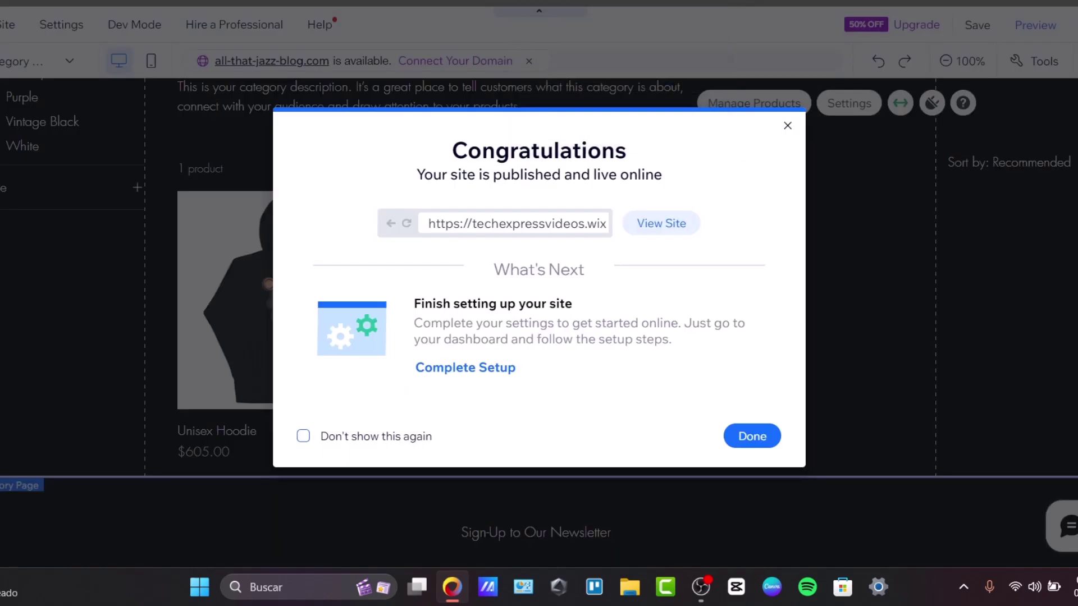
# - Close the Congratulations dialog and go to the site Dashboard's Setup page
pyautogui.click(209, 155)
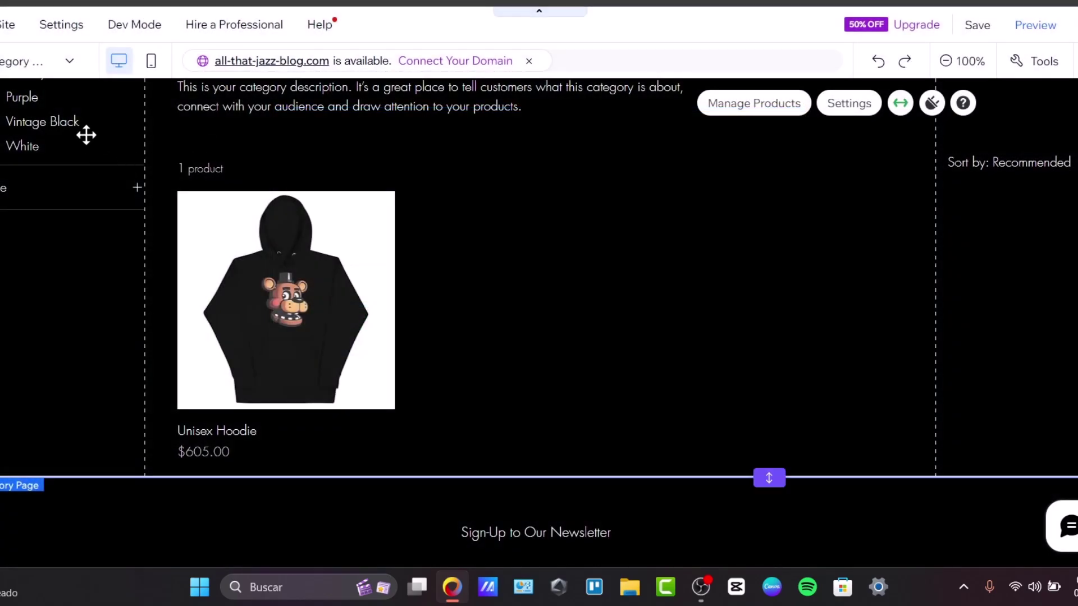
pyautogui.click(28, 71)
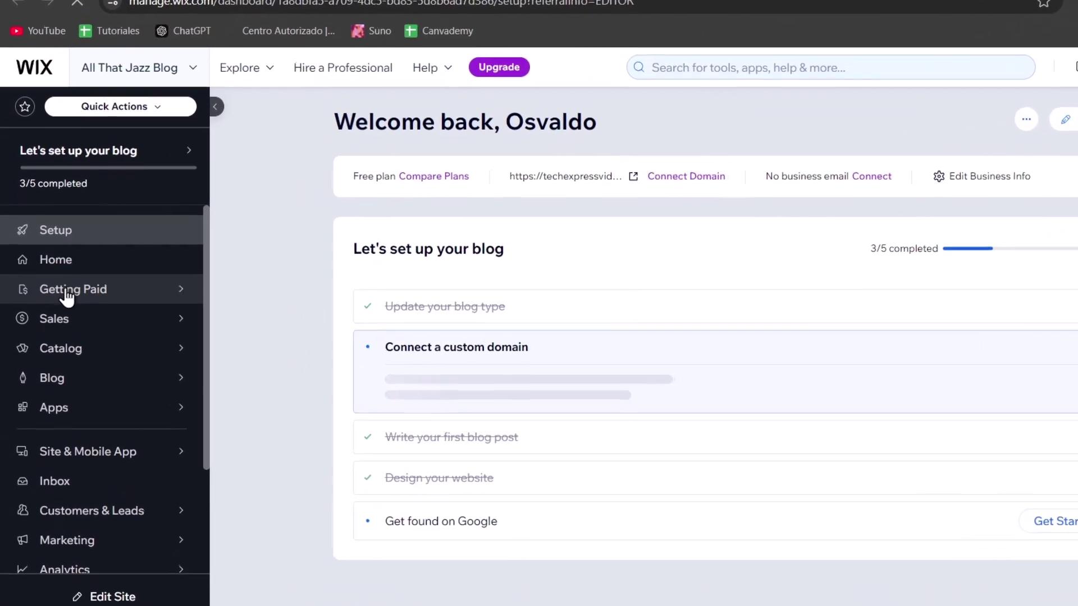
# - Under Getting Paid, open Connect & Setup and start connecting a payment method
pyautogui.moveTo(39, 197)
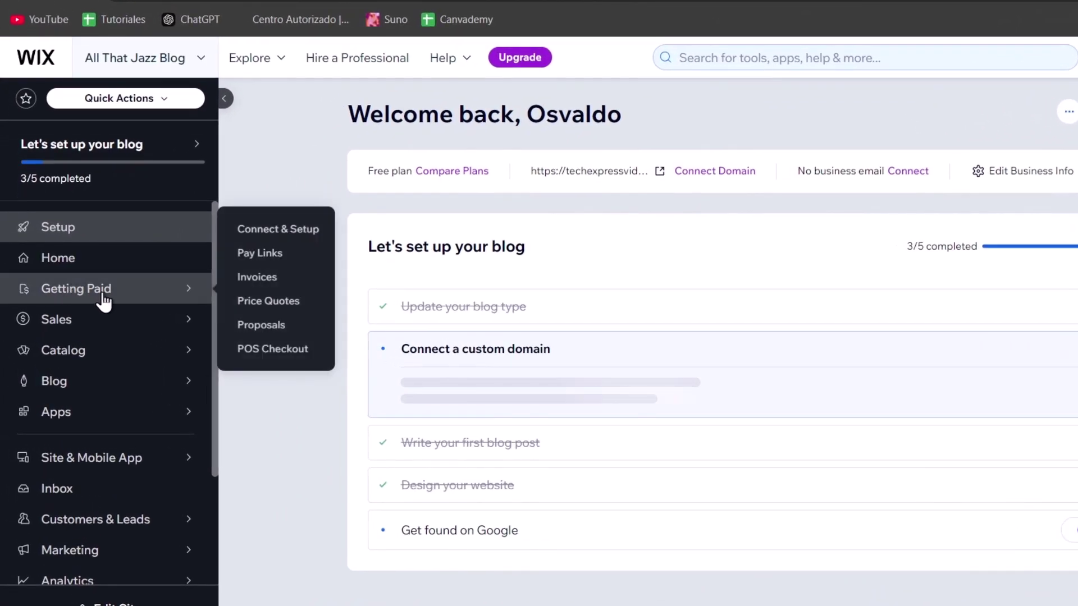
pyautogui.click(140, 302)
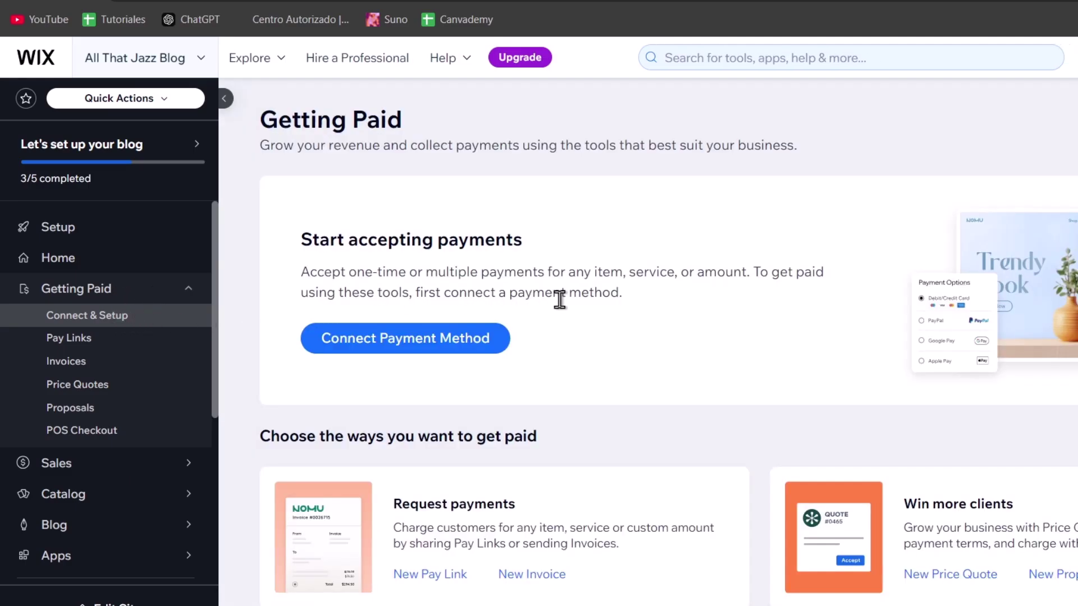
pyautogui.scroll(-3, 752, 413)
pyautogui.scroll(3, 525, 351)
pyautogui.click(436, 339)
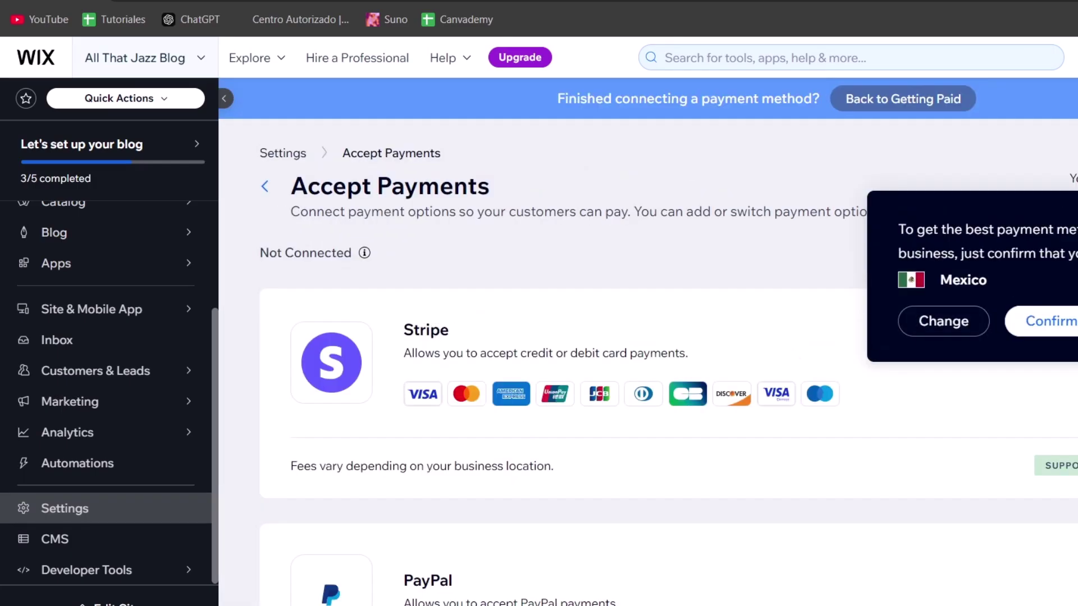
# - Start the Stripe connection for card payments, then return to the live hoodie page
pyautogui.scroll(-5, 568, 329)
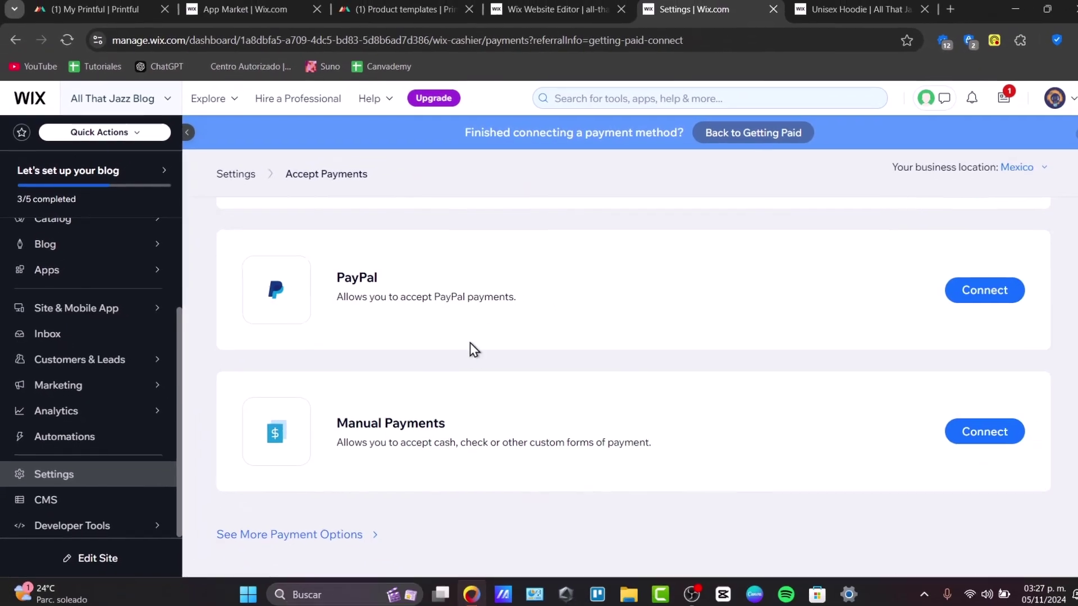
pyautogui.scroll(5, 947, 403)
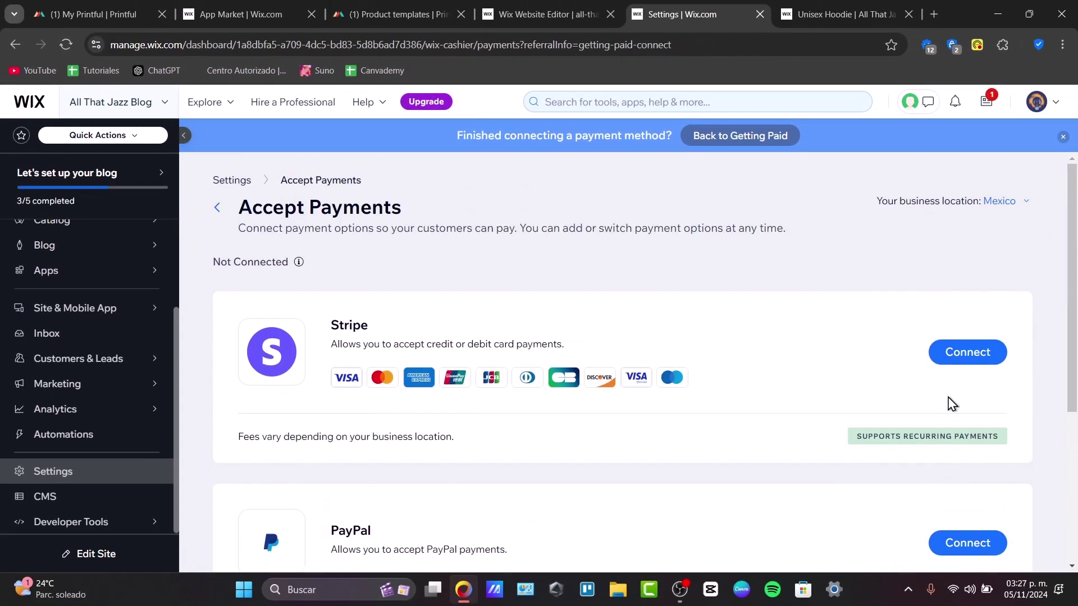
pyautogui.click(982, 371)
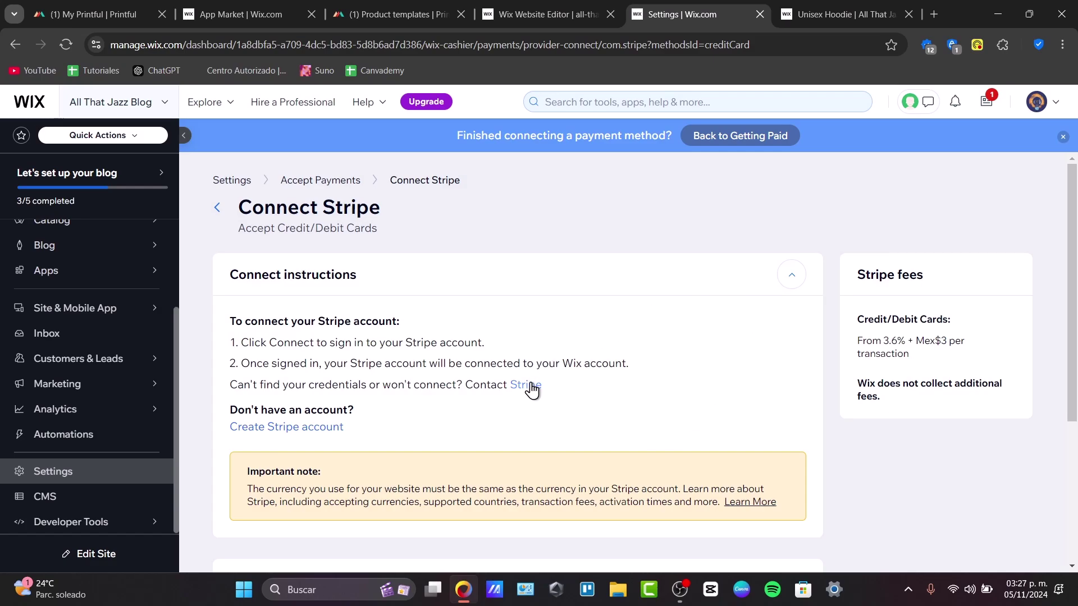
pyautogui.scroll(-4, 533, 390)
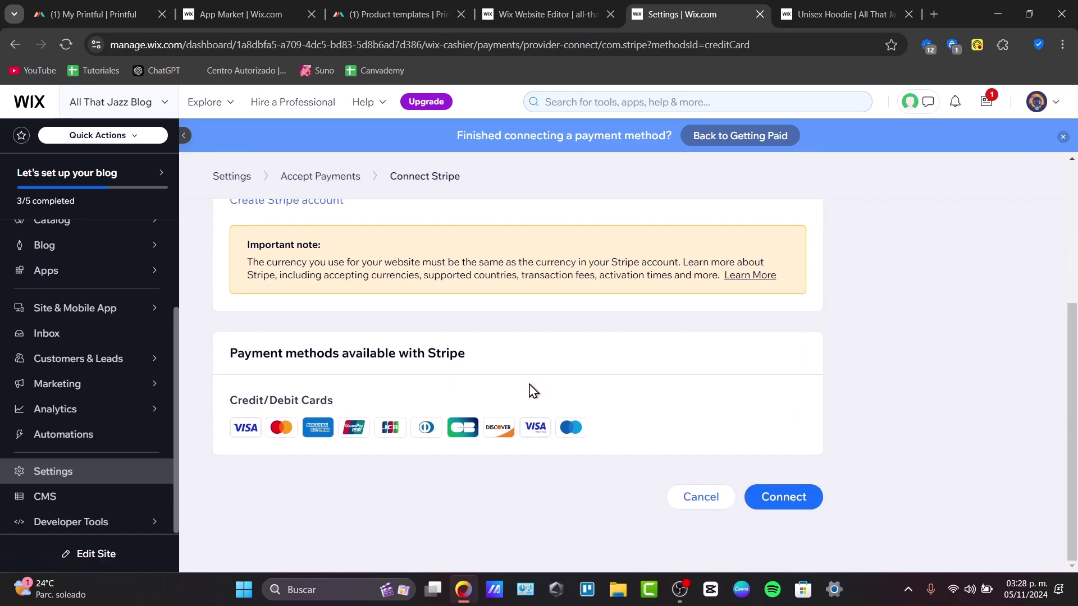
pyautogui.click(859, 8)
# - Add one Military Green hoodie in size L to the cart and view the $605.00 cart
pyautogui.scroll(-4, 594, 327)
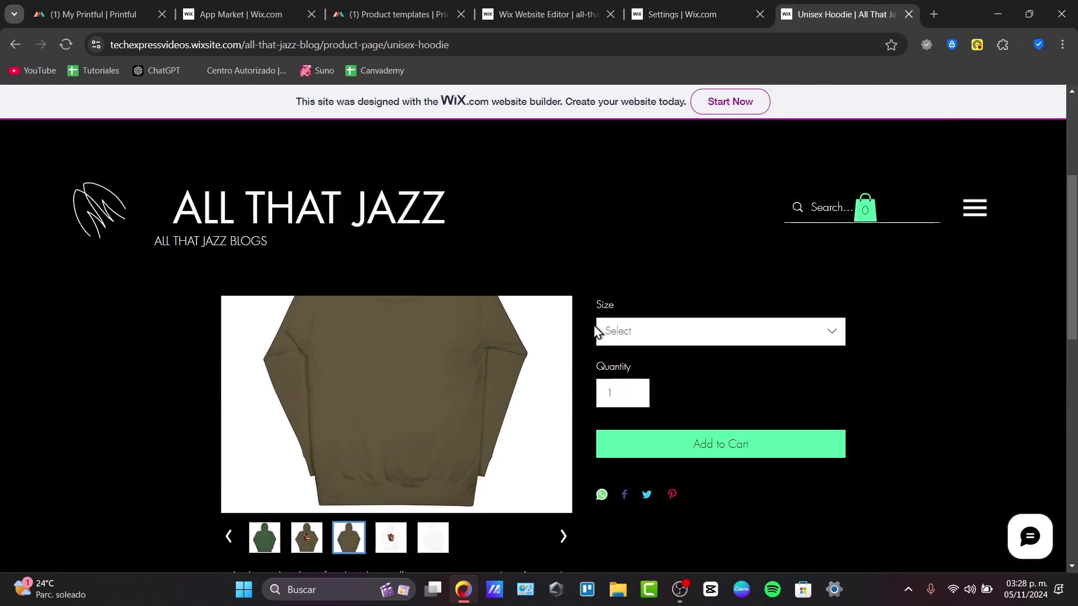
pyautogui.click(670, 450)
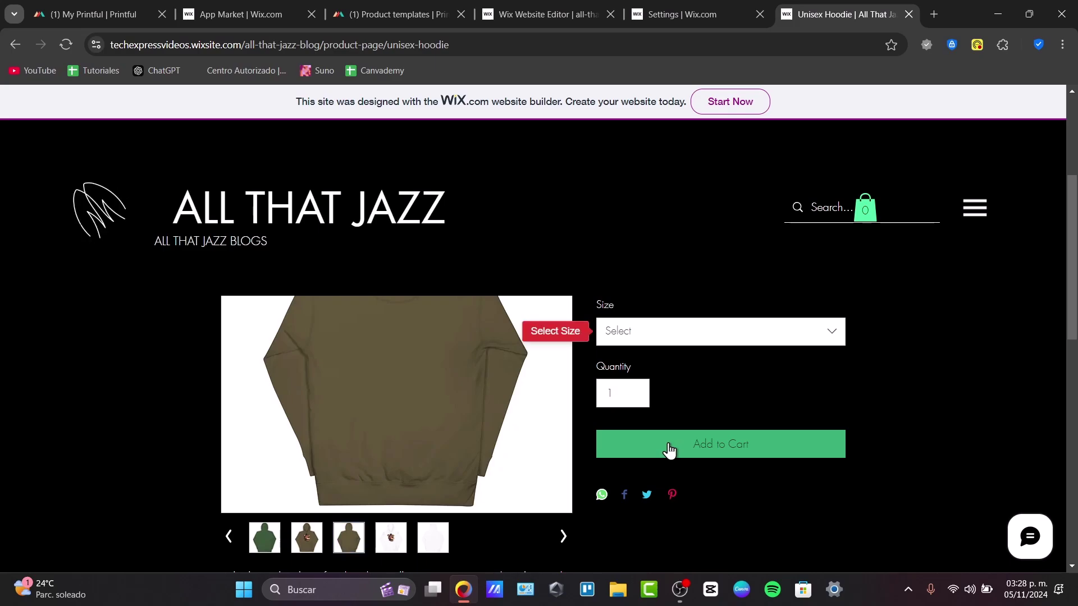
pyautogui.click(707, 334)
pyautogui.click(652, 420)
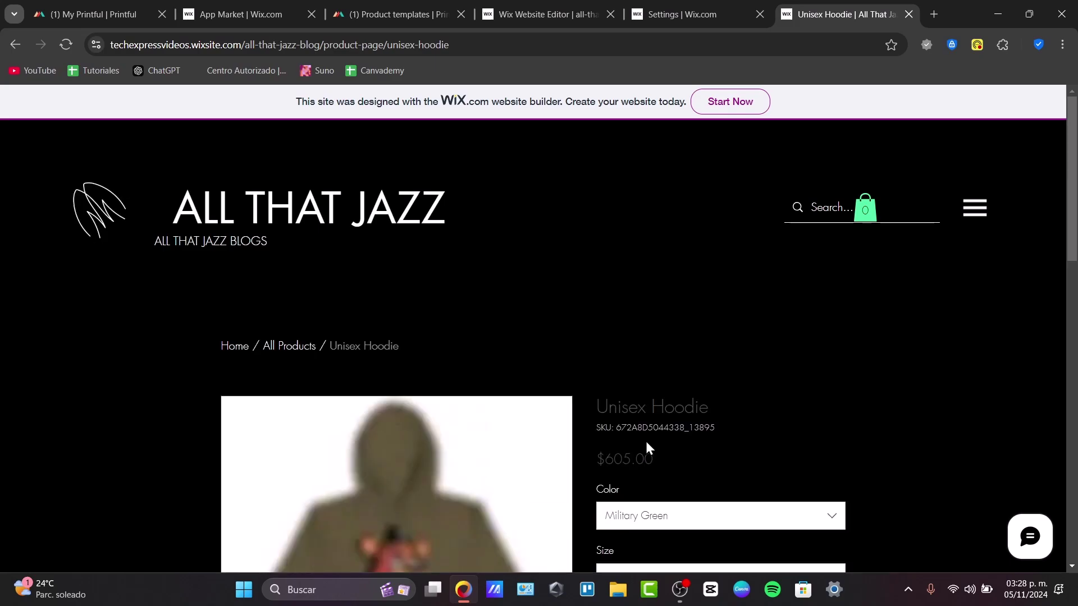
pyautogui.click(671, 460)
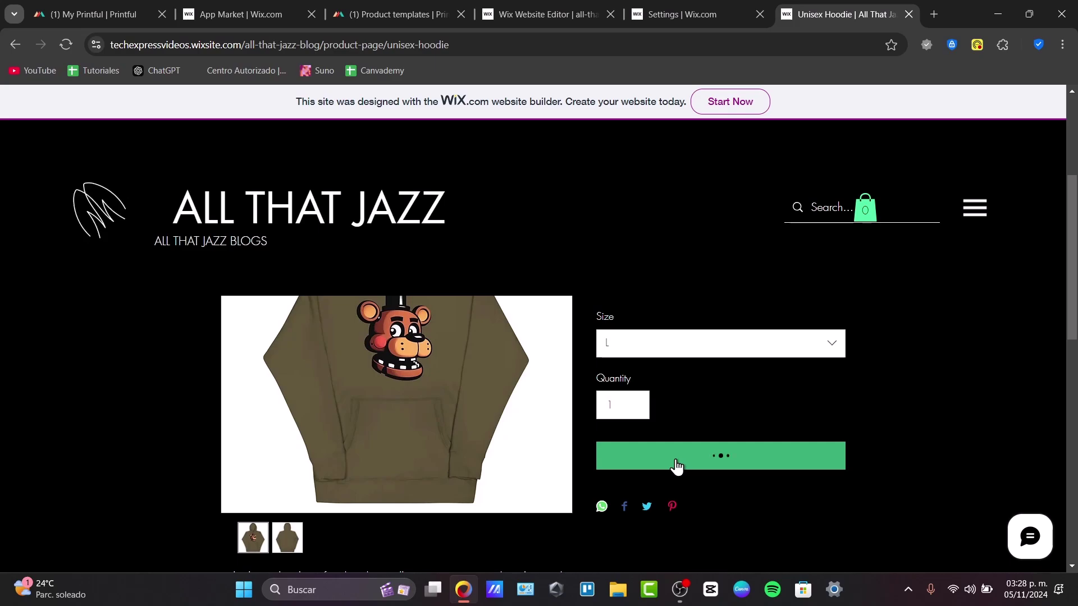
pyautogui.click(972, 520)
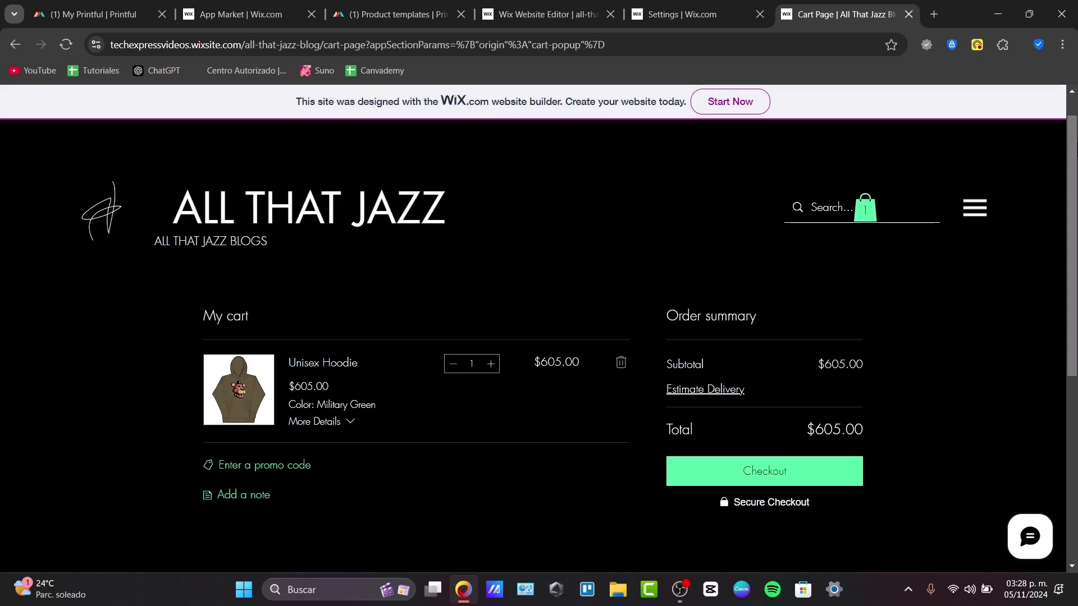
# - Return to the Stripe page, then open Marketing Home from the dashboard's Marketing menu
pyautogui.click(729, 1)
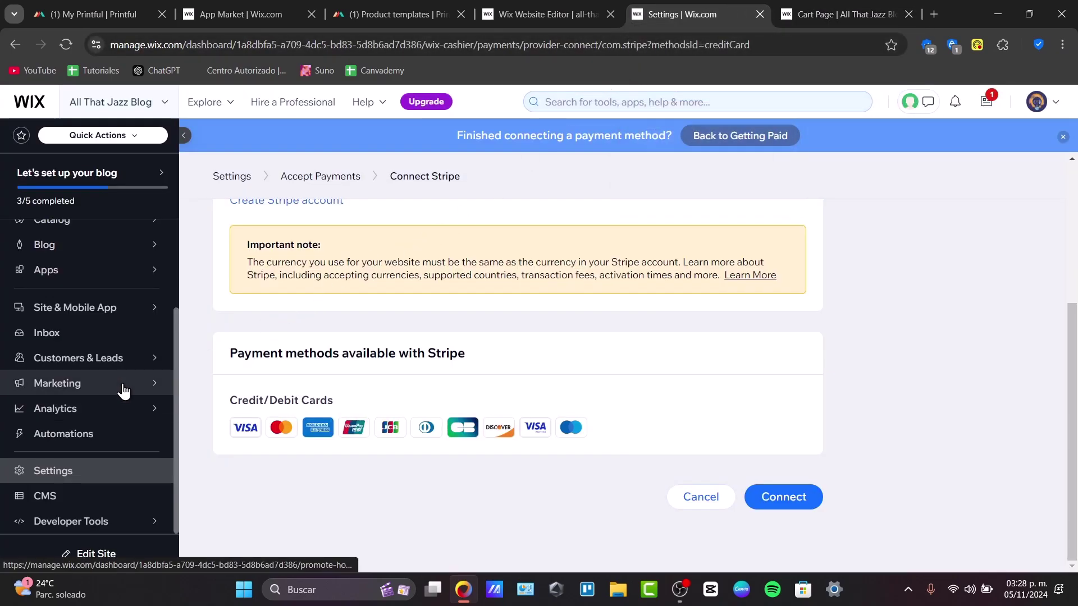
pyautogui.moveTo(84, 396)
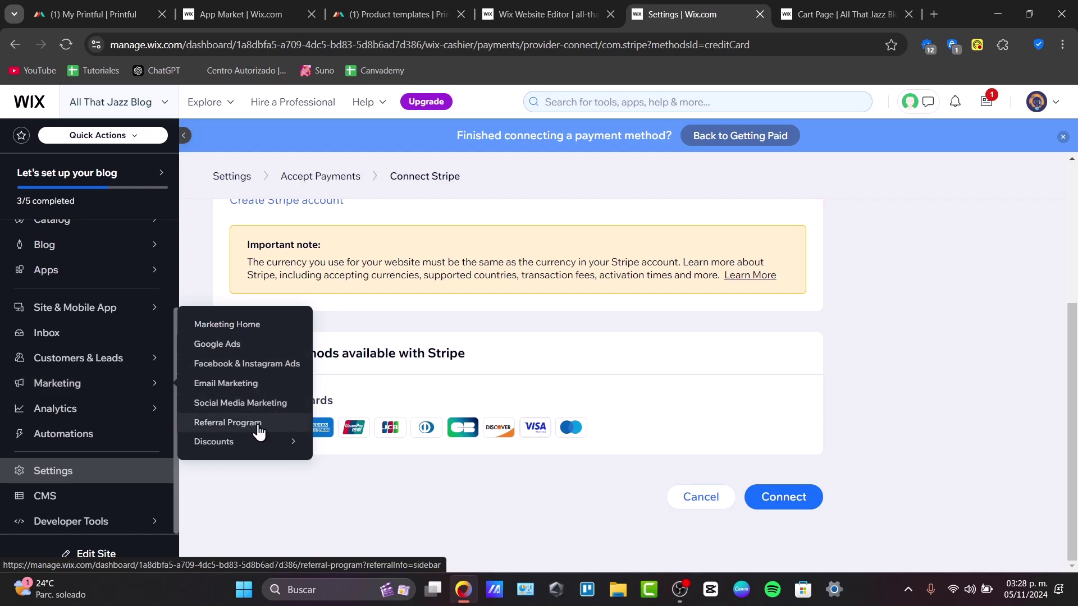
pyautogui.click(243, 331)
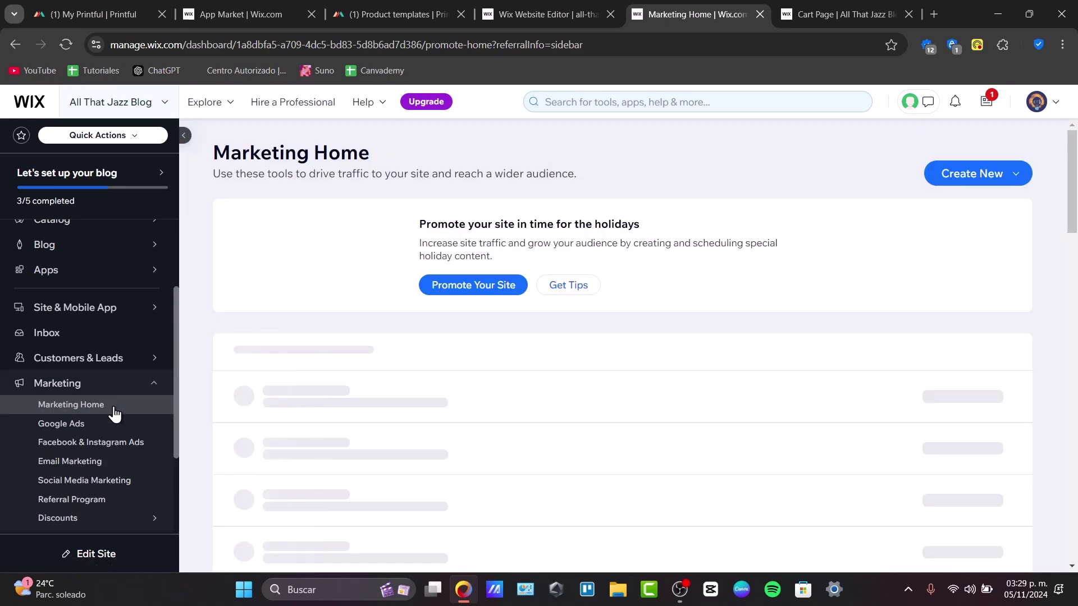
pyautogui.moveTo(101, 422)
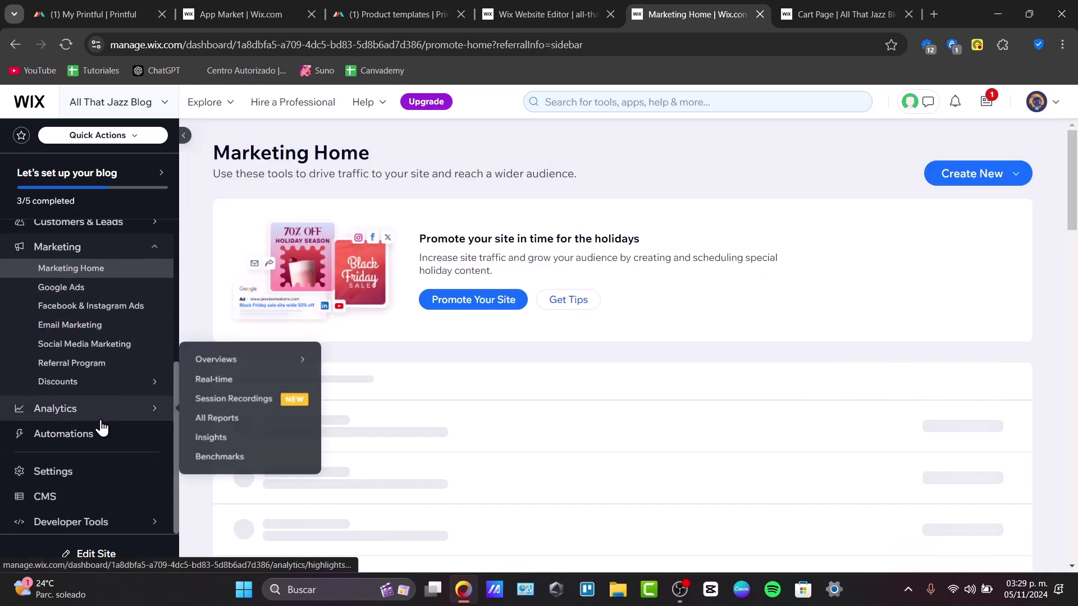